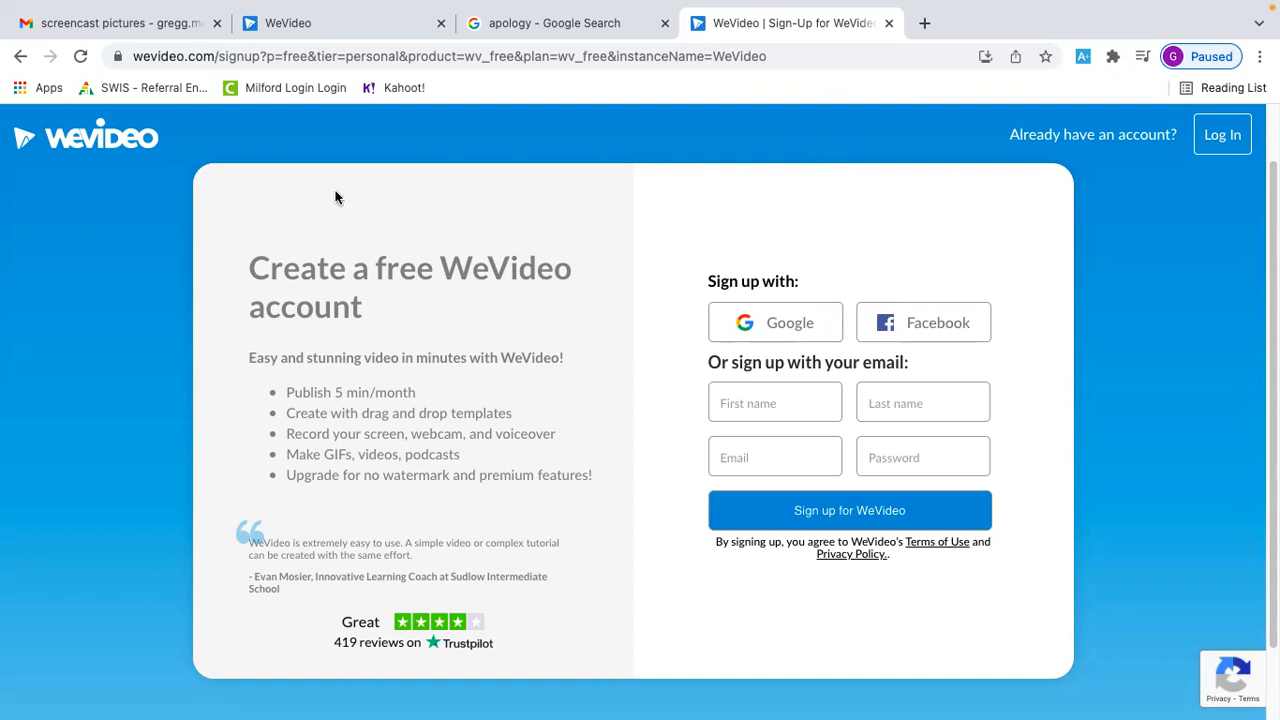
Switch to the browser tab with the WeVideo editor project and view its project menu options
{"action": "left_click", "coordinate": [347, 38]}
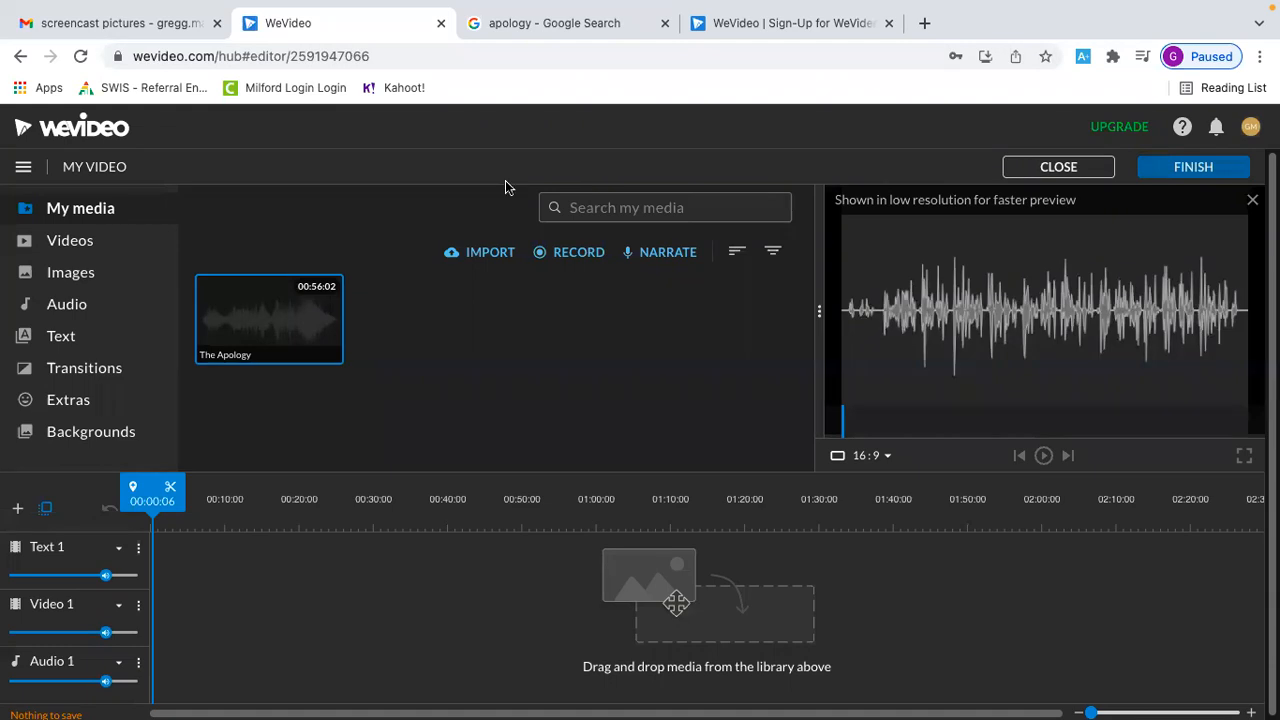
{"action": "left_click", "coordinate": [22, 172]}
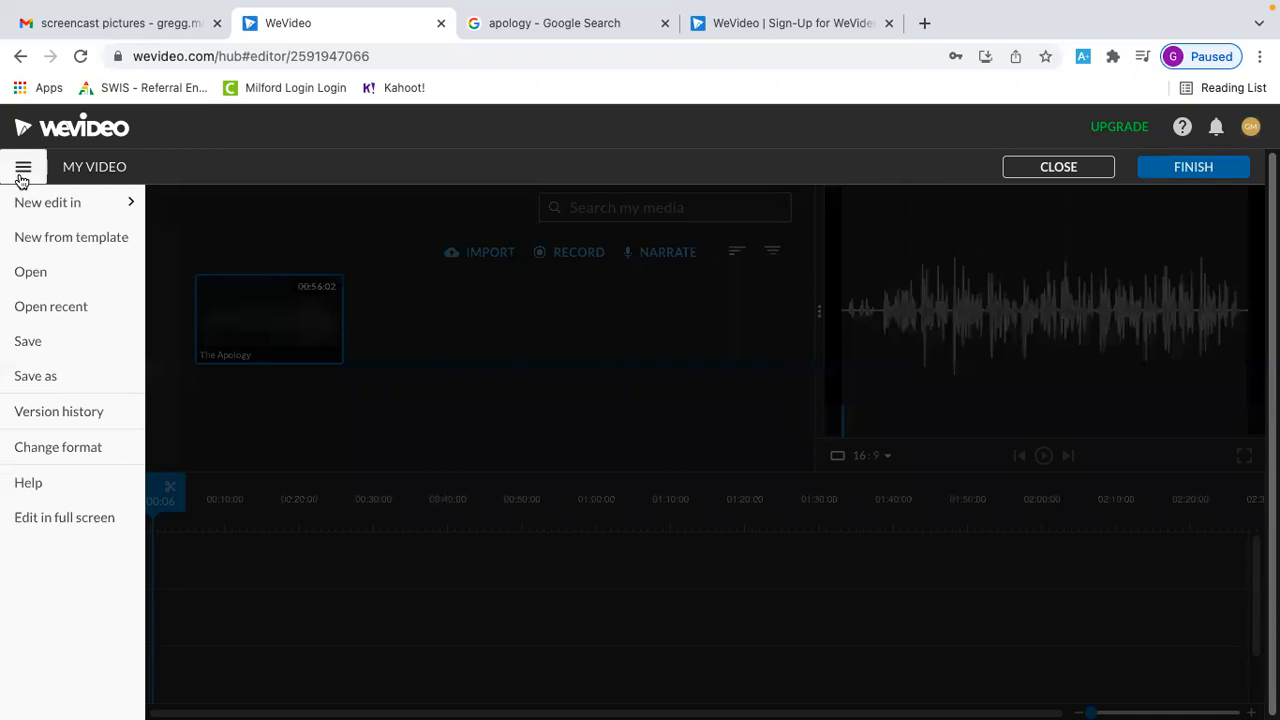
{"action": "left_click", "coordinate": [22, 172]}
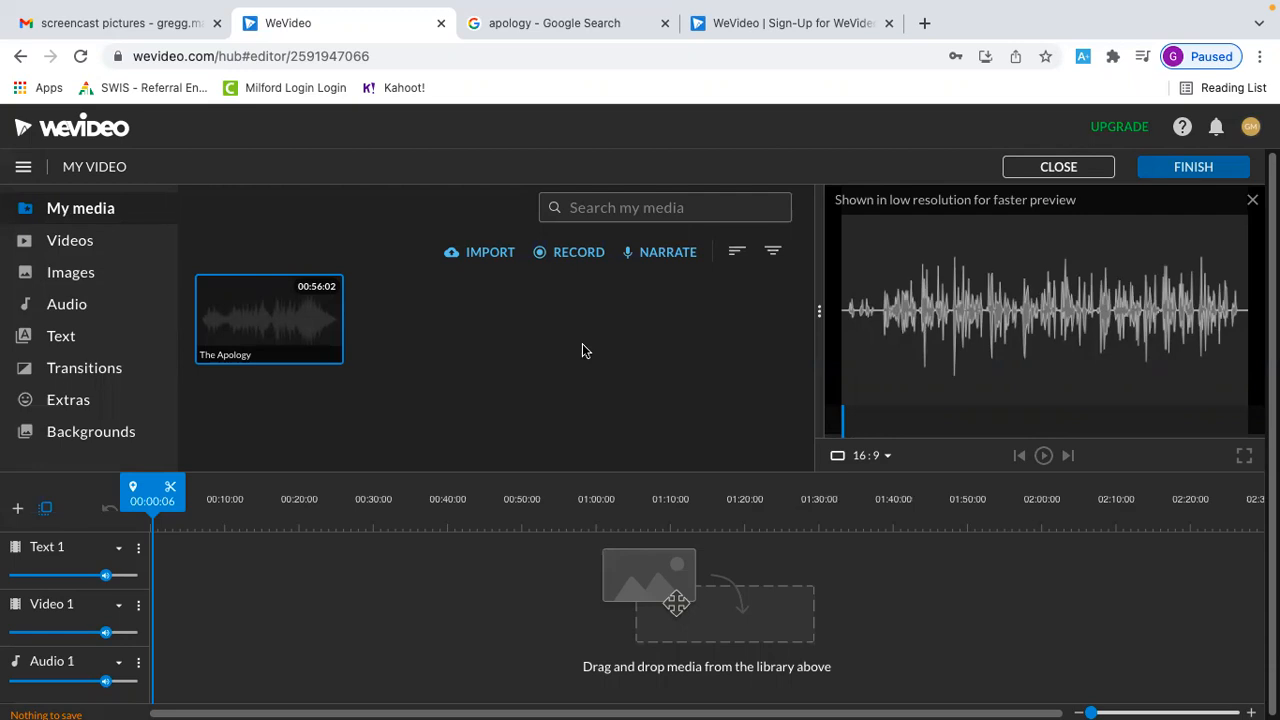
View the voice narration recorder and the webcam and screen recording source options, closing each without keeping a recording
{"action": "left_click", "coordinate": [666, 264]}
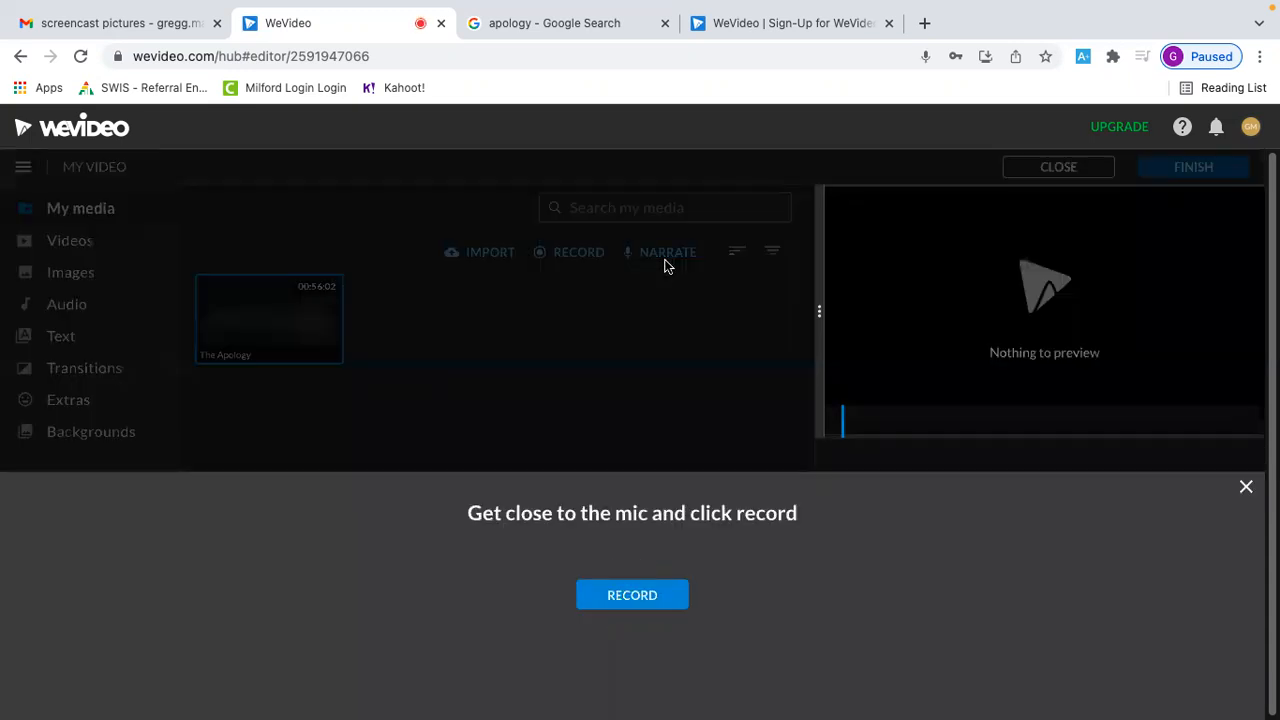
{"action": "left_click", "coordinate": [630, 590]}
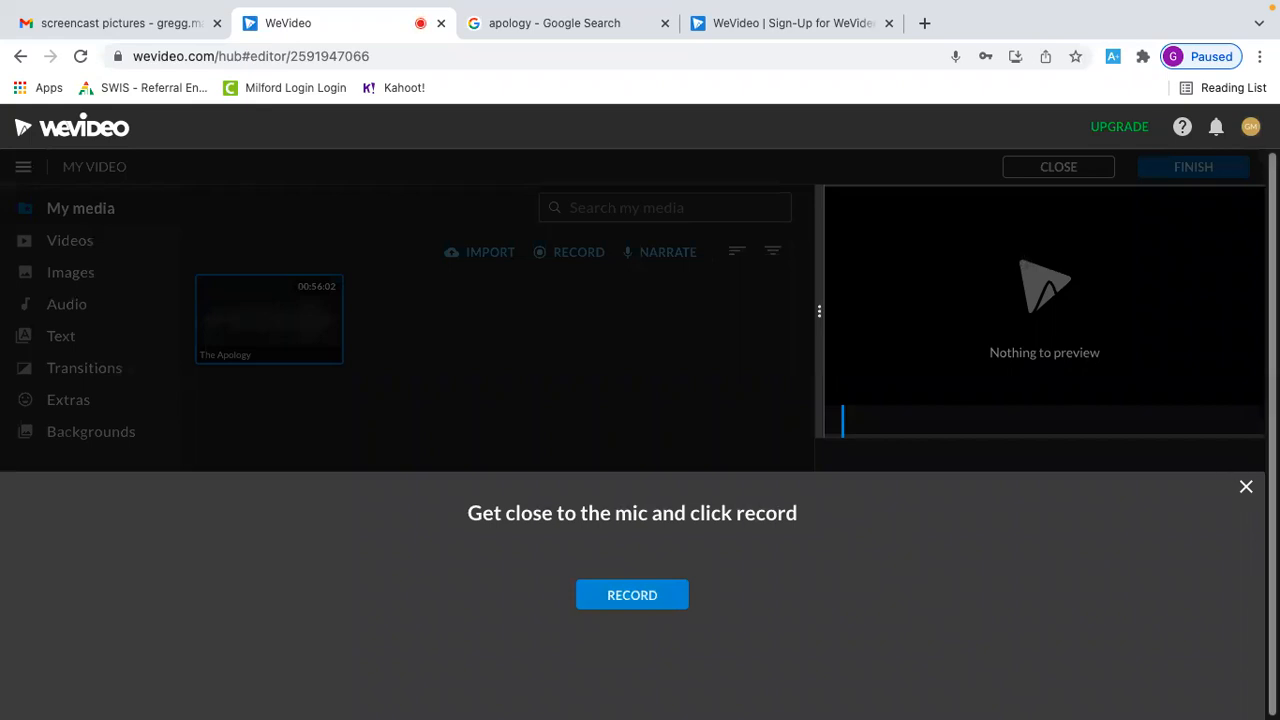
{"action": "left_click", "coordinate": [1246, 488]}
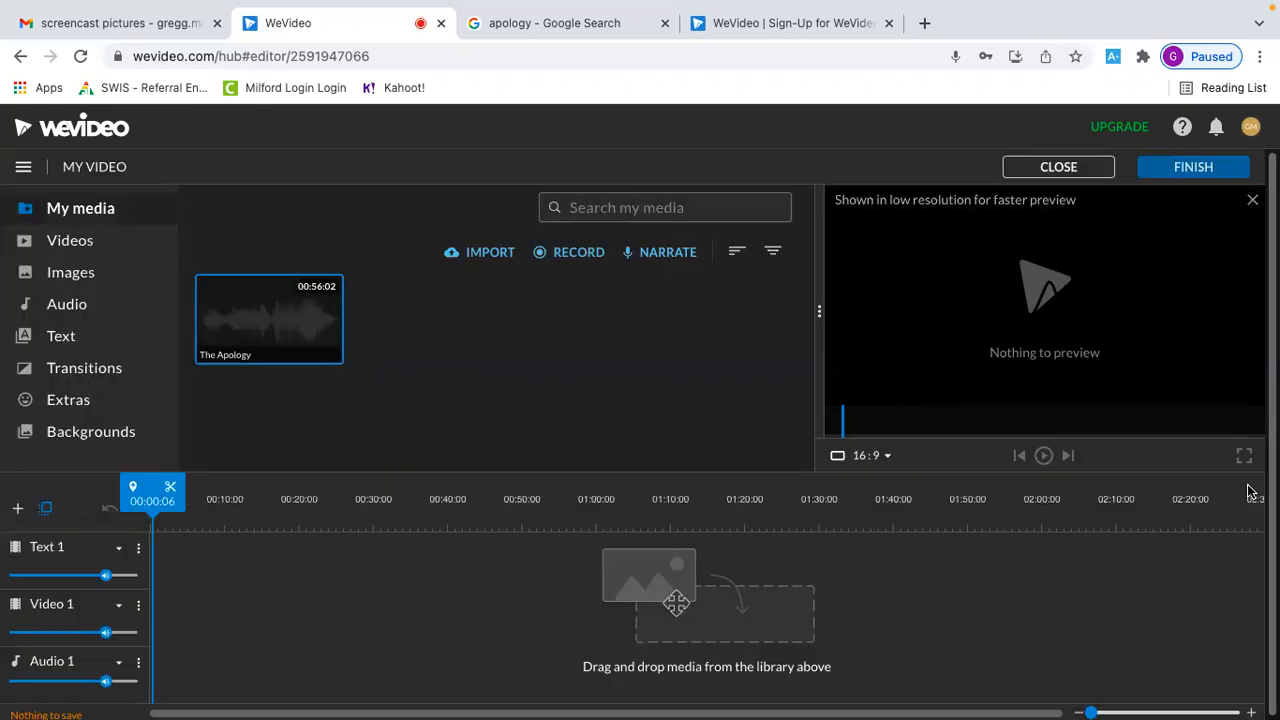
{"action": "left_click", "coordinate": [565, 254]}
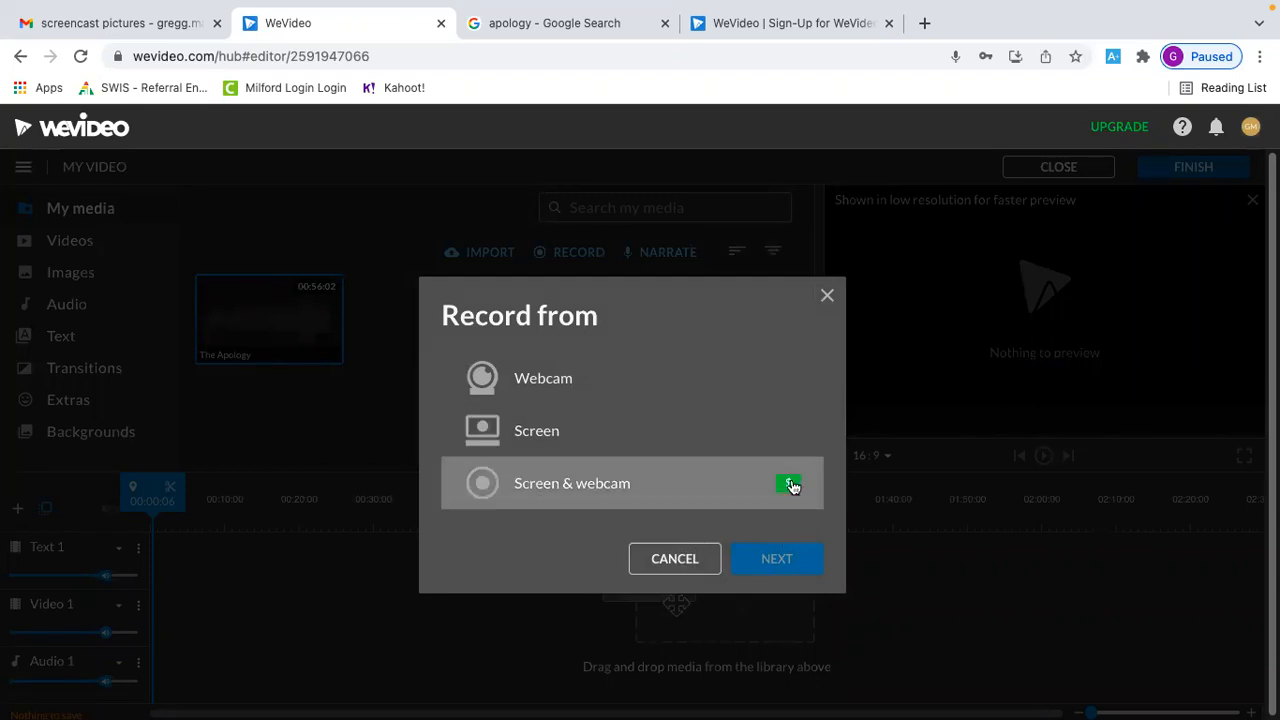
{"action": "left_click", "coordinate": [685, 557]}
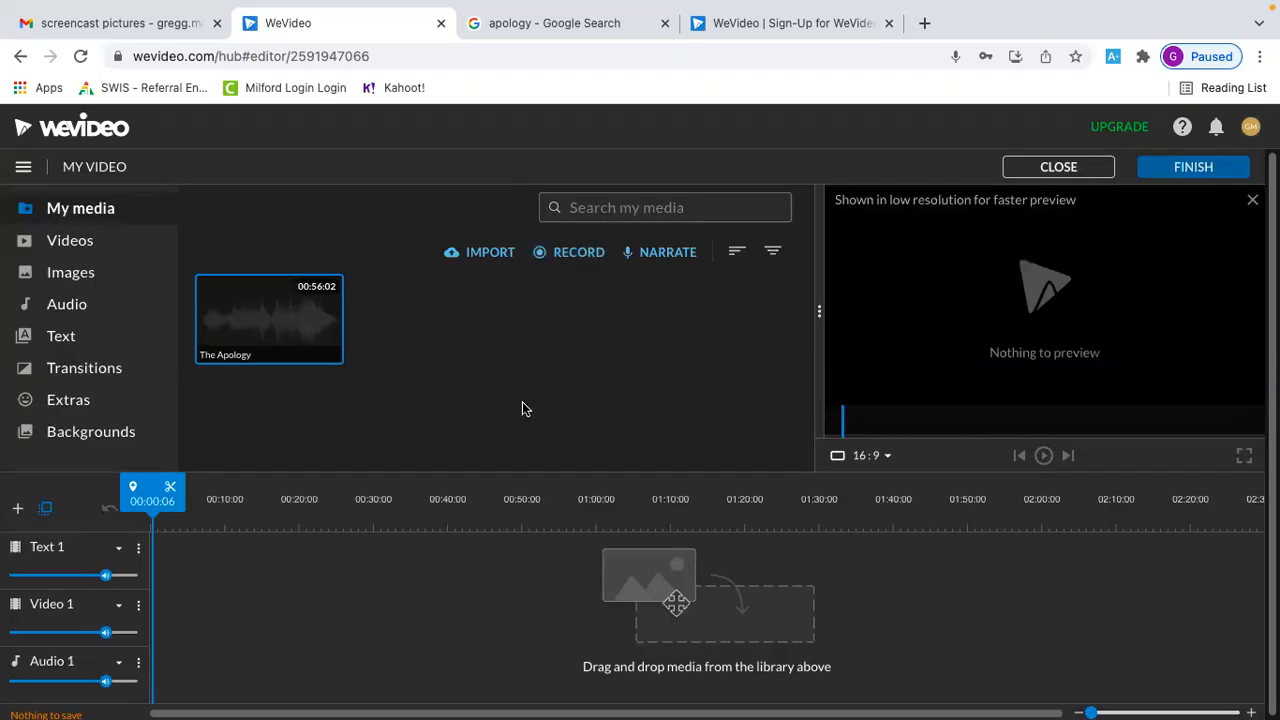
Import all nine pictures, from 2nd harvest.jpg to workers.jpeg, from the Desktop's Photos folder into the media library
{"action": "left_click", "coordinate": [481, 258]}
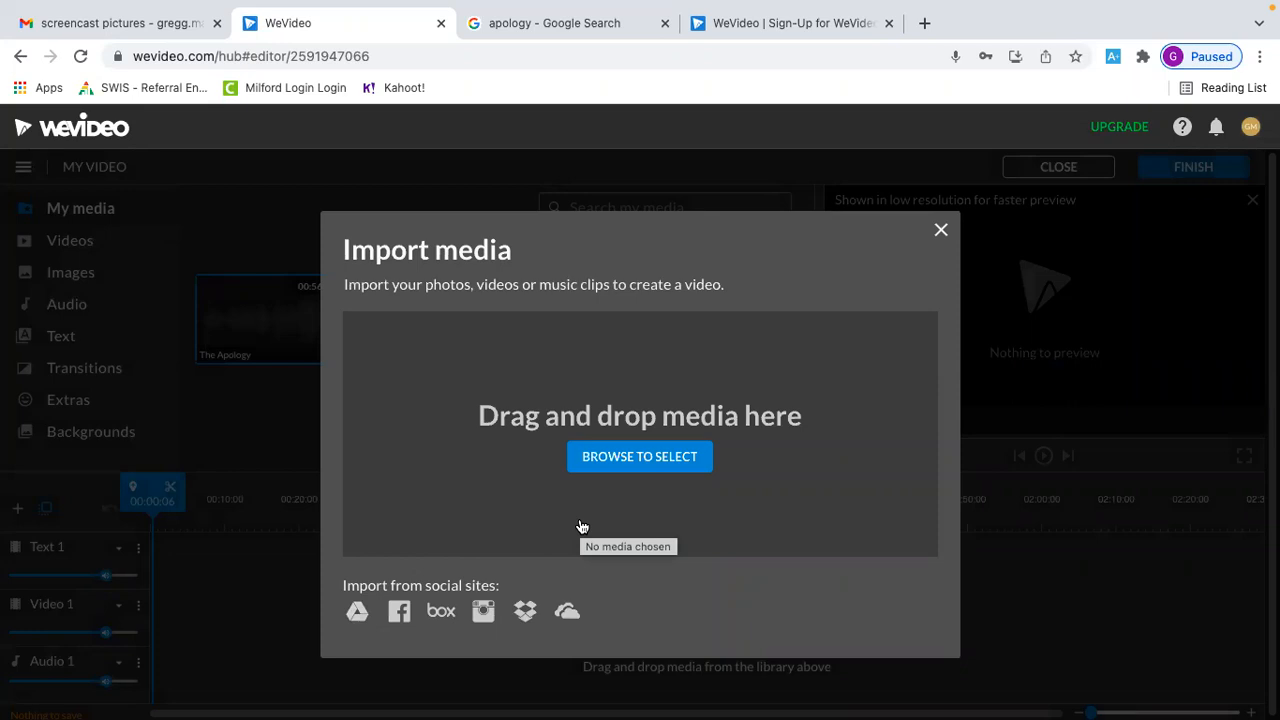
{"action": "left_click", "coordinate": [619, 466]}
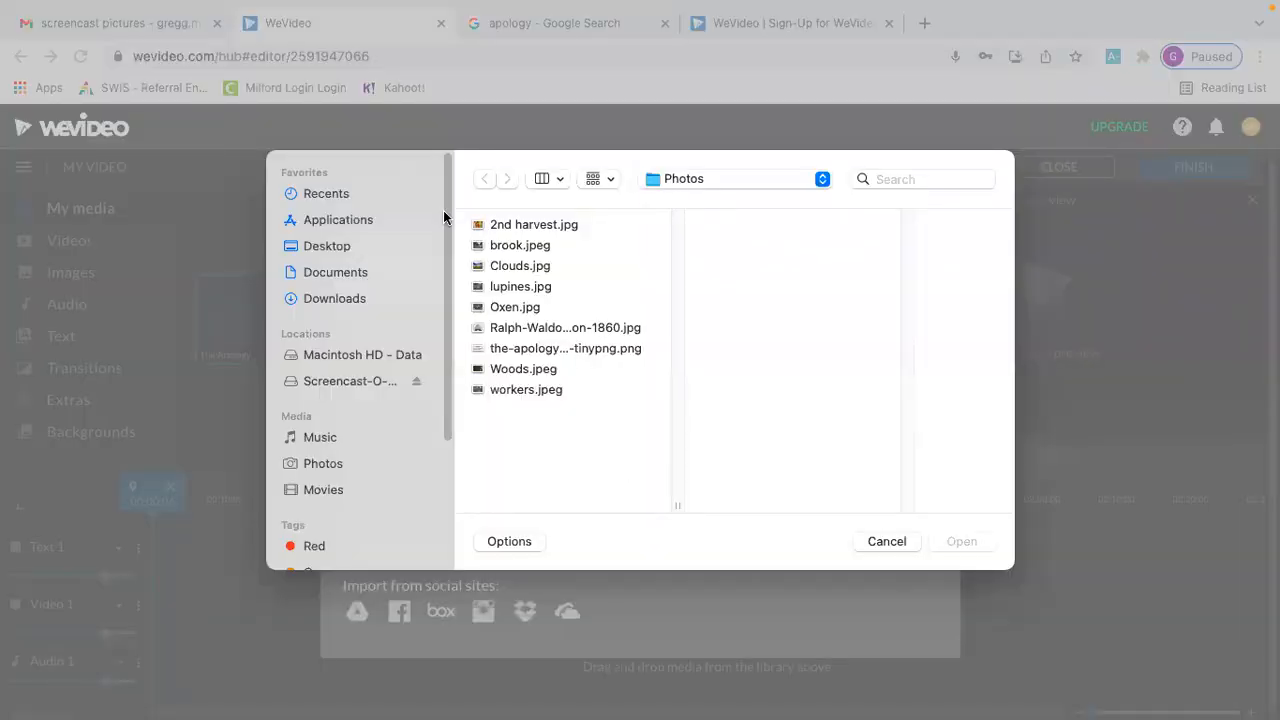
{"action": "left_click", "coordinate": [343, 247]}
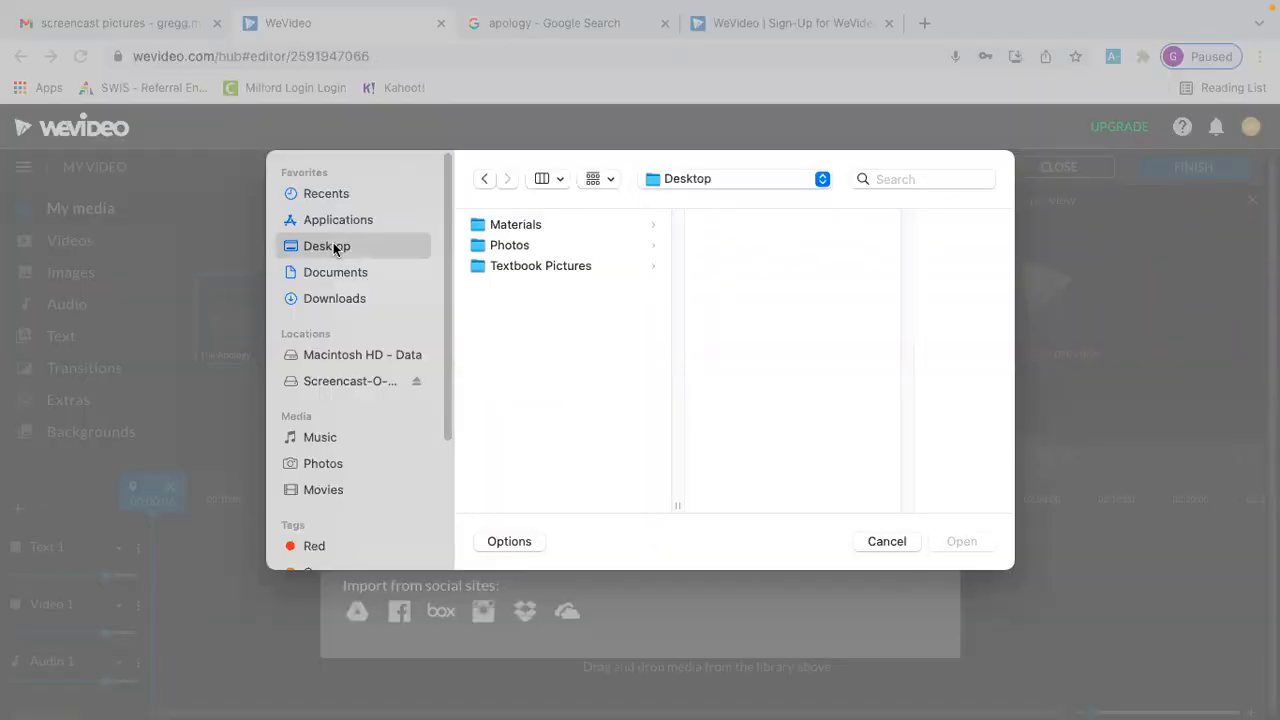
{"action": "left_click", "coordinate": [519, 247]}
{"action": "left_click", "coordinate": [763, 224]}
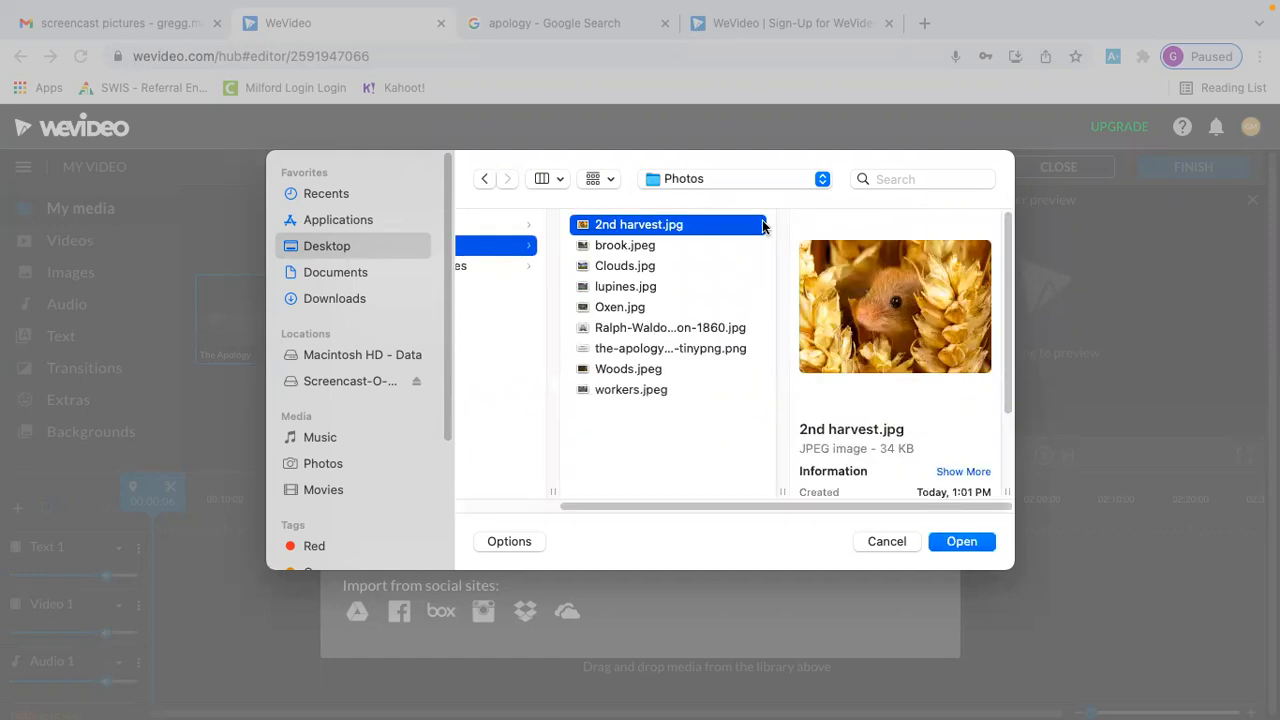
{"action": "right_click", "coordinate": [640, 389]}
{"action": "left_click", "coordinate": [618, 397]}
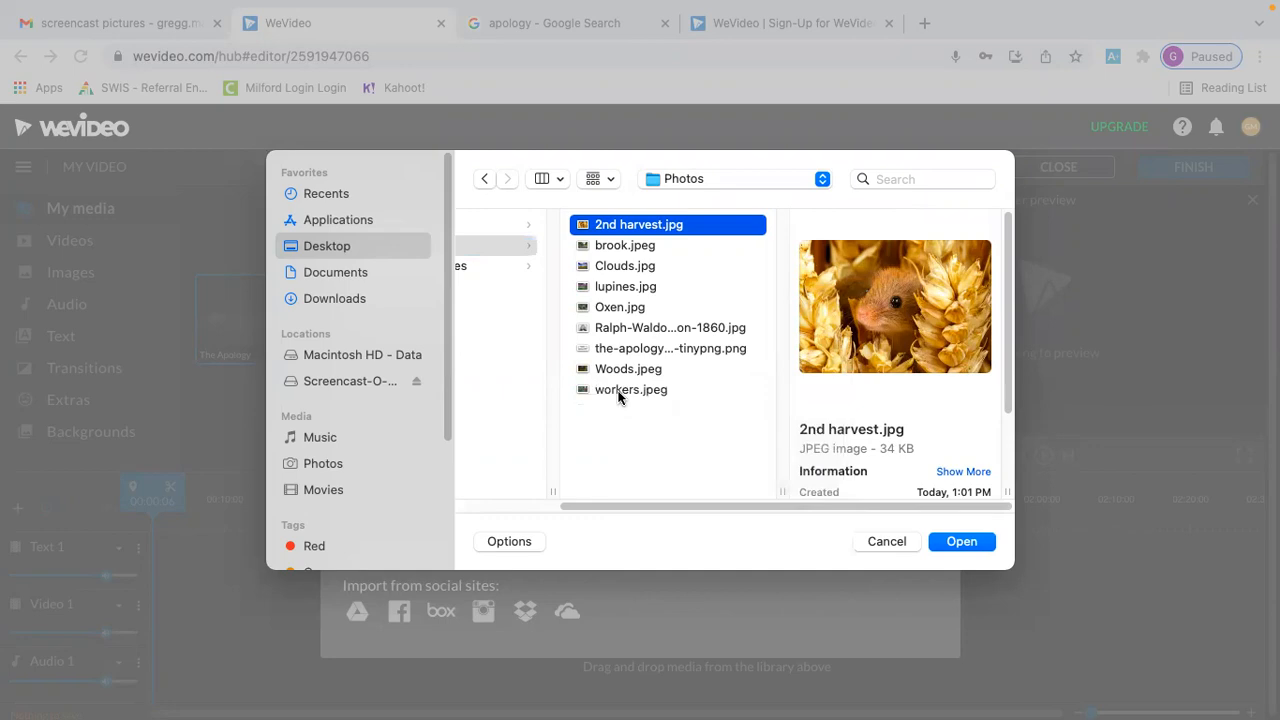
{"action": "left_click", "coordinate": [618, 397], "text": "shift"}
{"action": "left_click", "coordinate": [963, 543]}
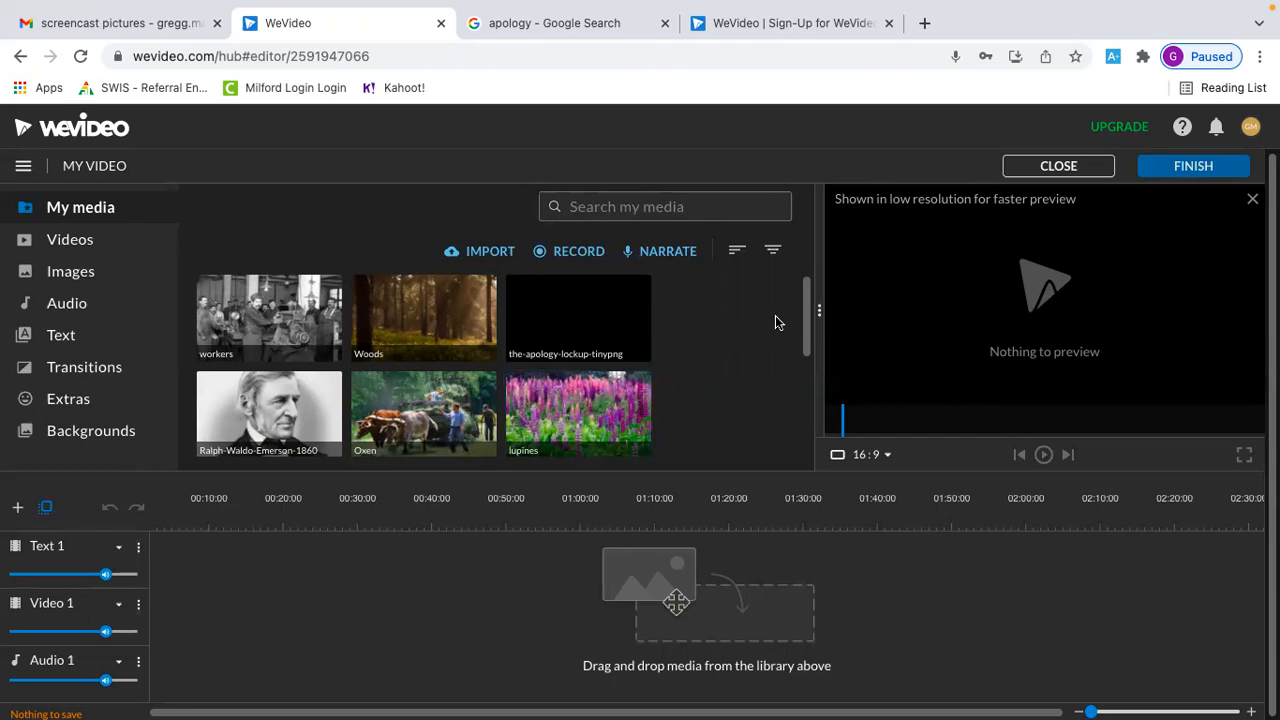
Preview the The Apology audio clip and place it at the start of the Audio 1 track
{"action": "left_click_drag", "start_coordinate": [805, 330], "coordinate": [797, 434]}
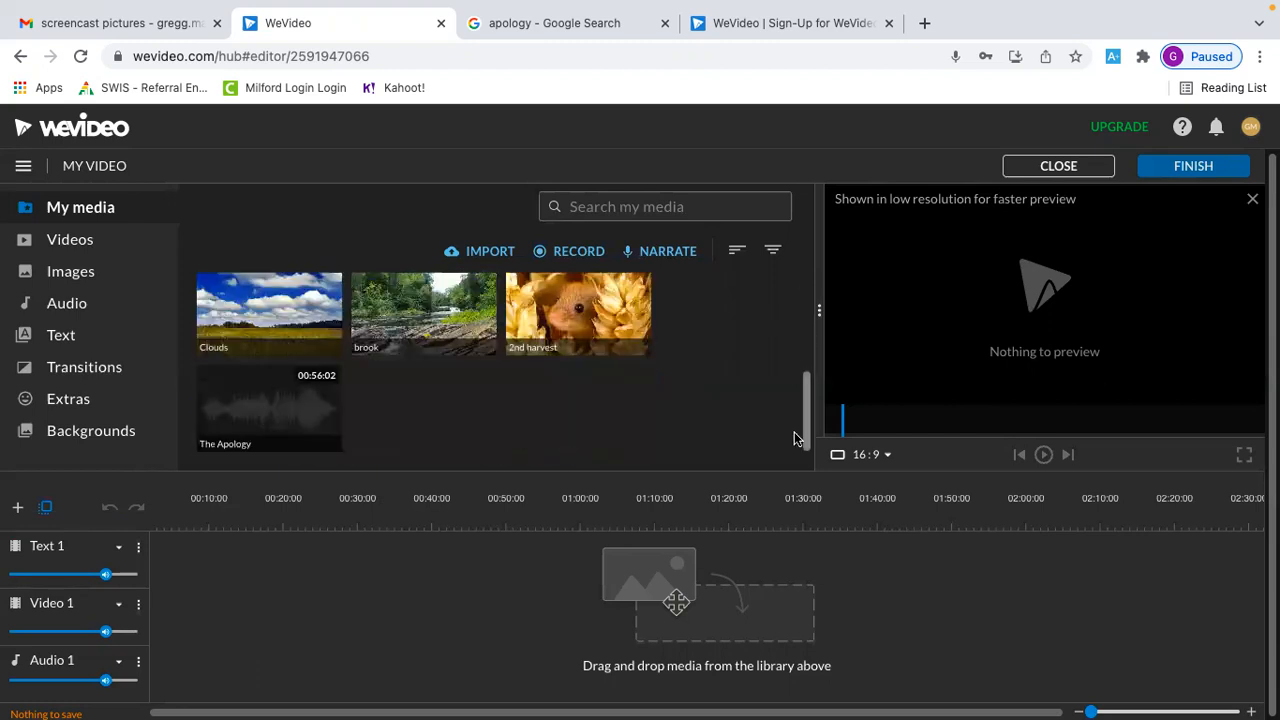
{"action": "left_click", "coordinate": [284, 410]}
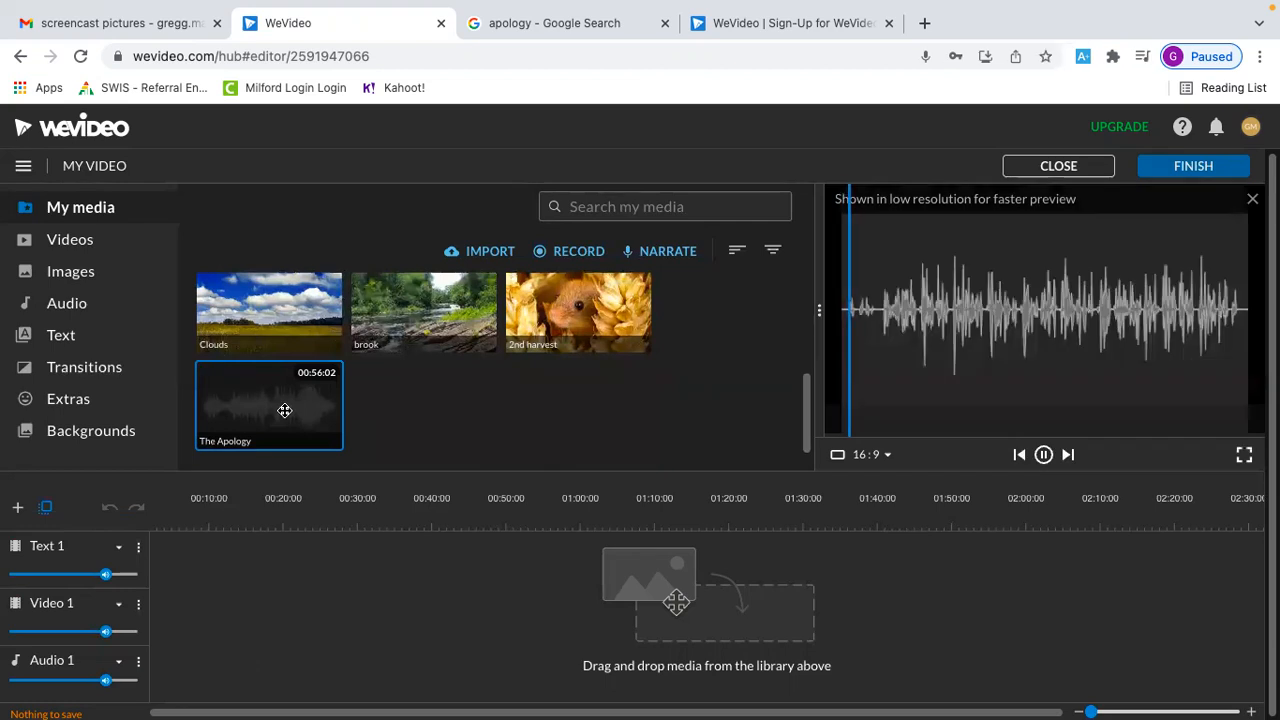
{"action": "left_click", "coordinate": [1043, 454]}
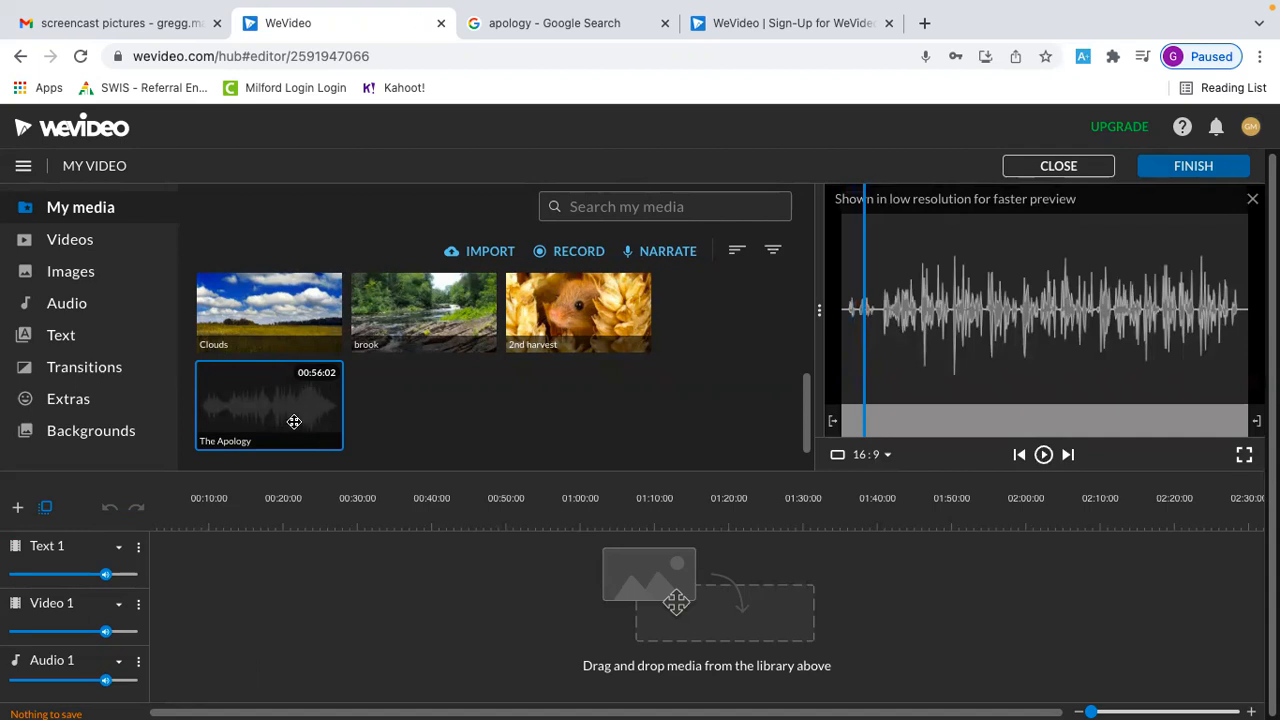
{"action": "left_click_drag", "start_coordinate": [294, 421], "coordinate": [162, 670]}
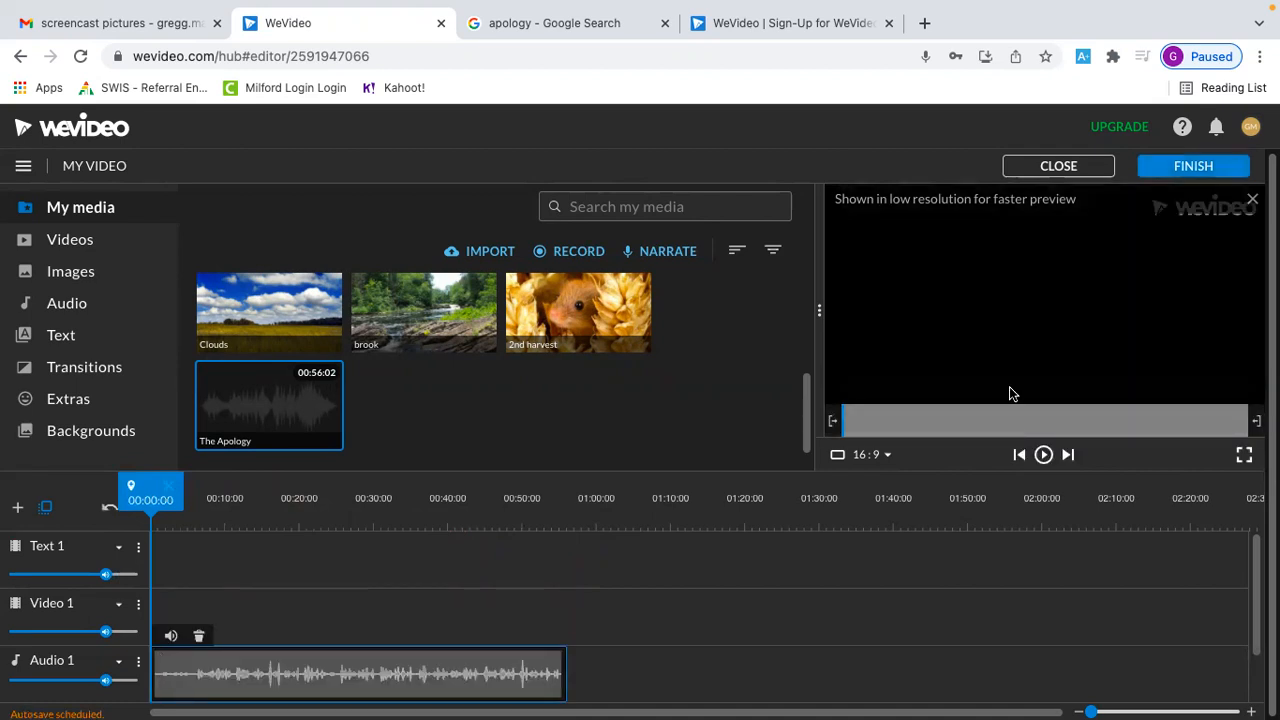
Play the opening seconds of the narration on the timeline and return the playhead to 00:00:00
{"action": "left_click", "coordinate": [1043, 455]}
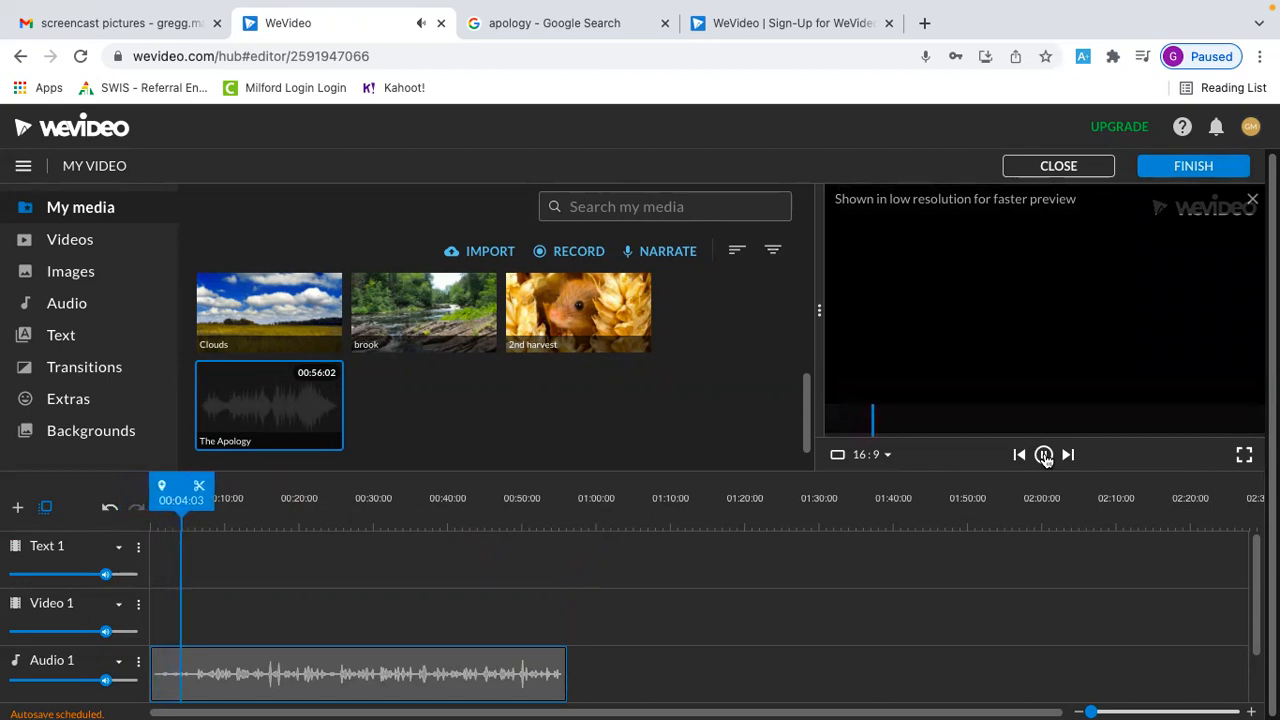
{"action": "left_click", "coordinate": [1043, 455]}
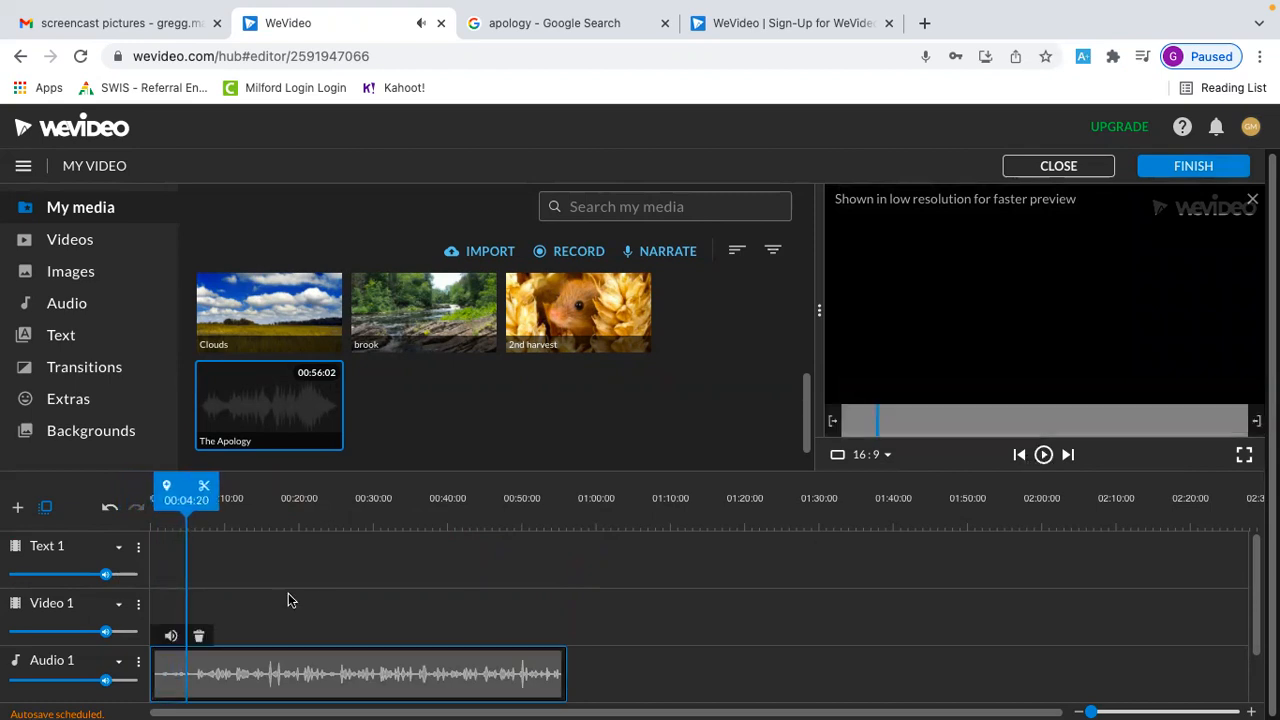
{"action": "left_click_drag", "start_coordinate": [186, 497], "coordinate": [150, 497]}
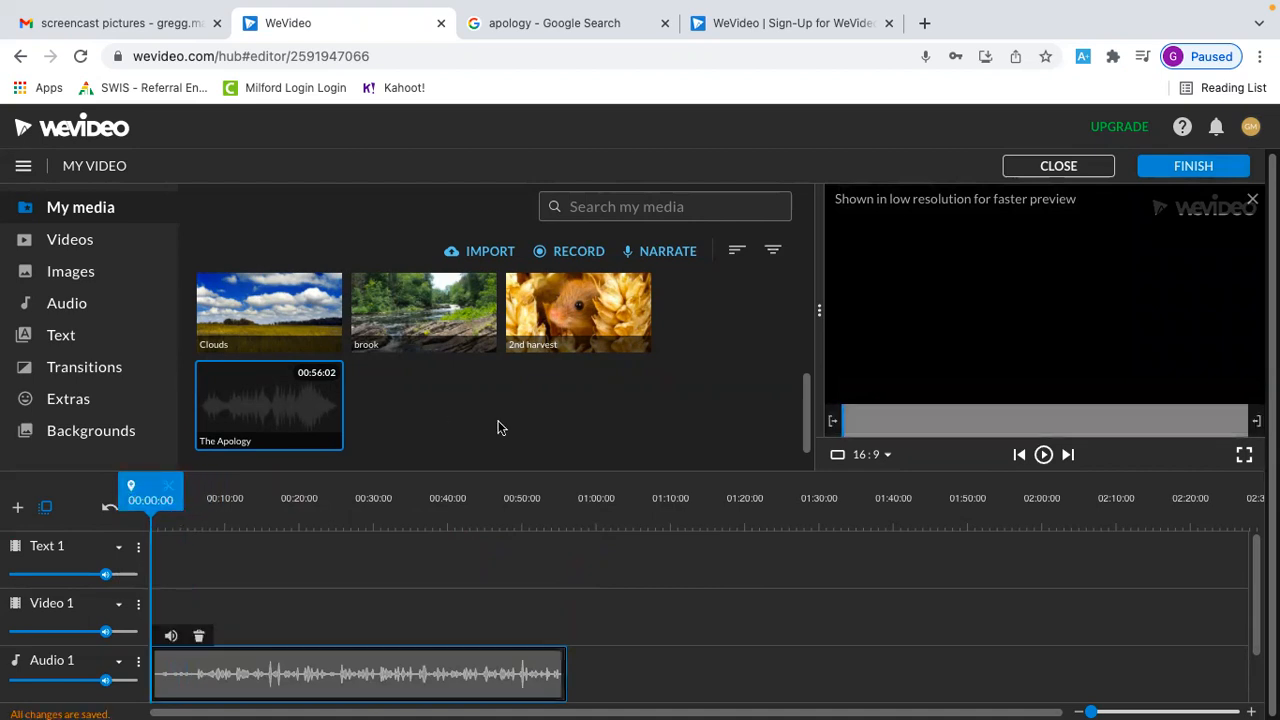
Place the Ralph-Waldo-Emerson-1860 picture at the start of the Video 1 track and play through it
{"action": "scroll", "coordinate": [500, 429], "scroll_direction": "up", "scroll_amount": 2}
{"action": "left_click_drag", "start_coordinate": [285, 305], "coordinate": [193, 617]}
{"action": "left_click_drag", "start_coordinate": [197, 485], "coordinate": [170, 486]}
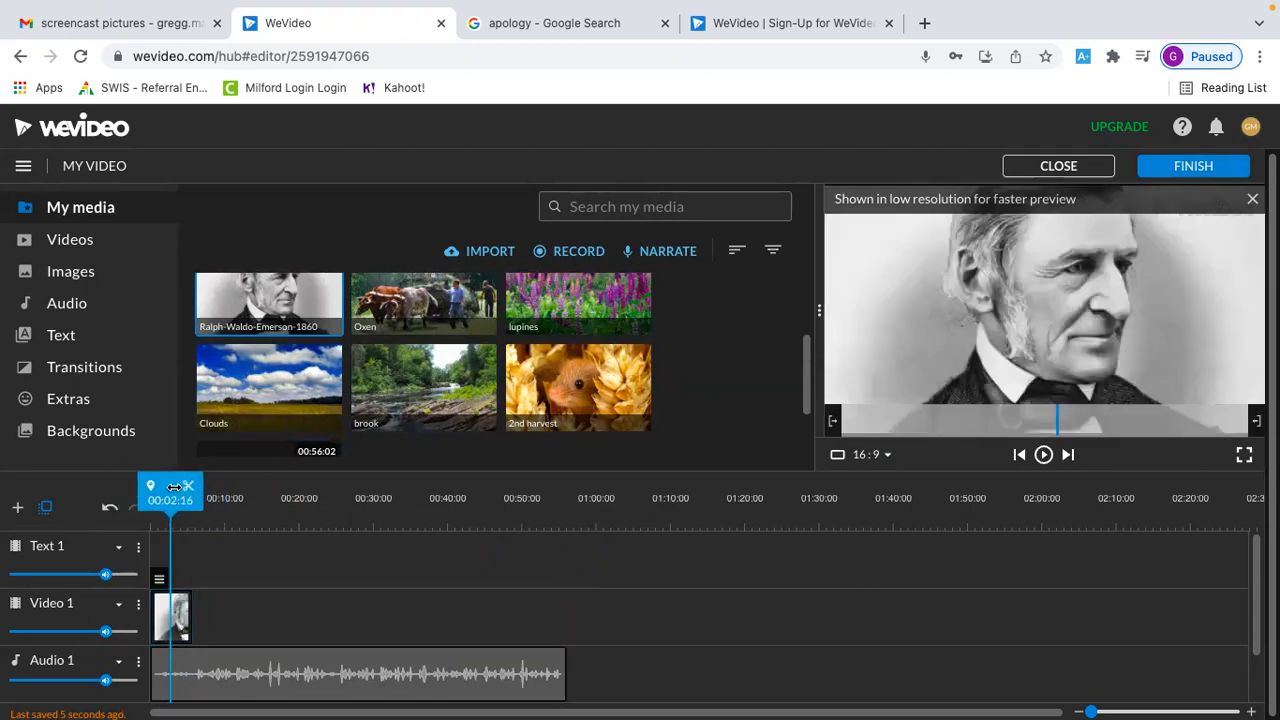
{"action": "left_click", "coordinate": [1043, 455]}
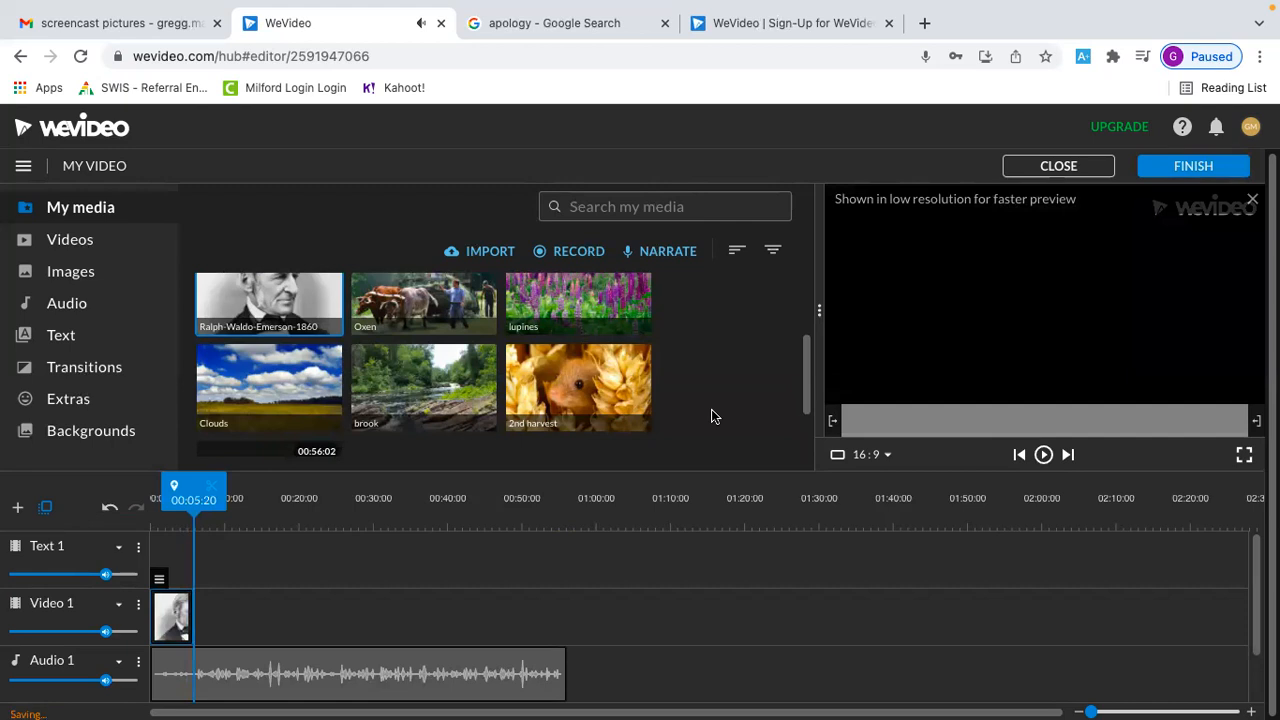
Add the Woods picture directly after the portrait on Video 1, lasting about 10 seconds
{"action": "scroll", "coordinate": [713, 415], "scroll_direction": "up", "scroll_amount": 2}
{"action": "left_click_drag", "start_coordinate": [415, 310], "coordinate": [268, 618]}
{"action": "left_click_drag", "start_coordinate": [262, 490], "coordinate": [192, 487]}
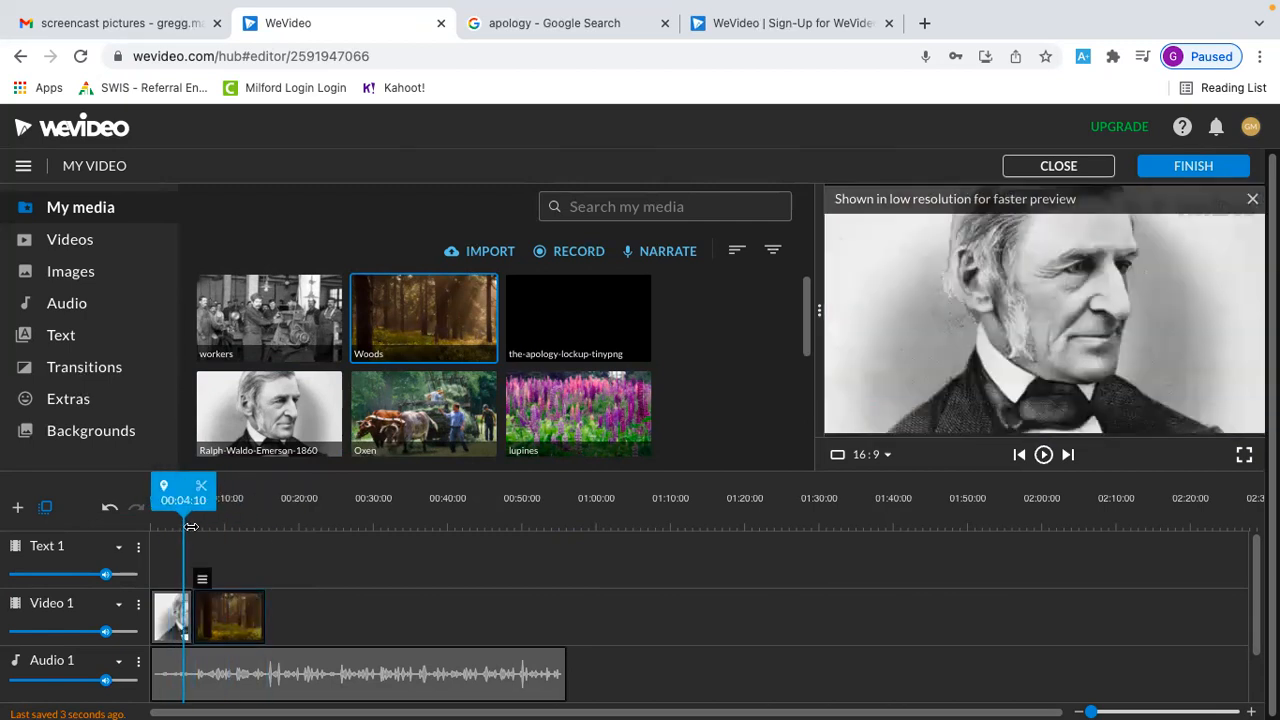
Add a transition to the start of the Emerson portrait clip on Video 1
{"action": "left_click", "coordinate": [170, 622]}
{"action": "right_click", "coordinate": [170, 622]}
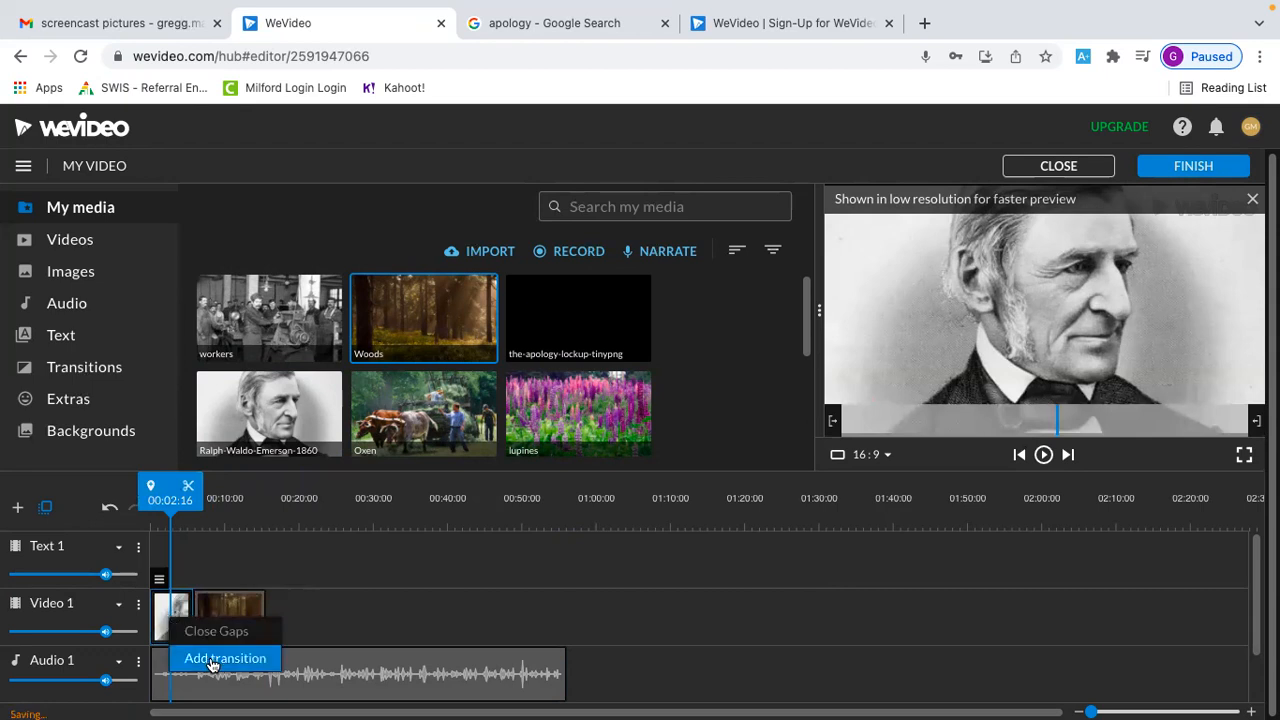
{"action": "left_click", "coordinate": [211, 659]}
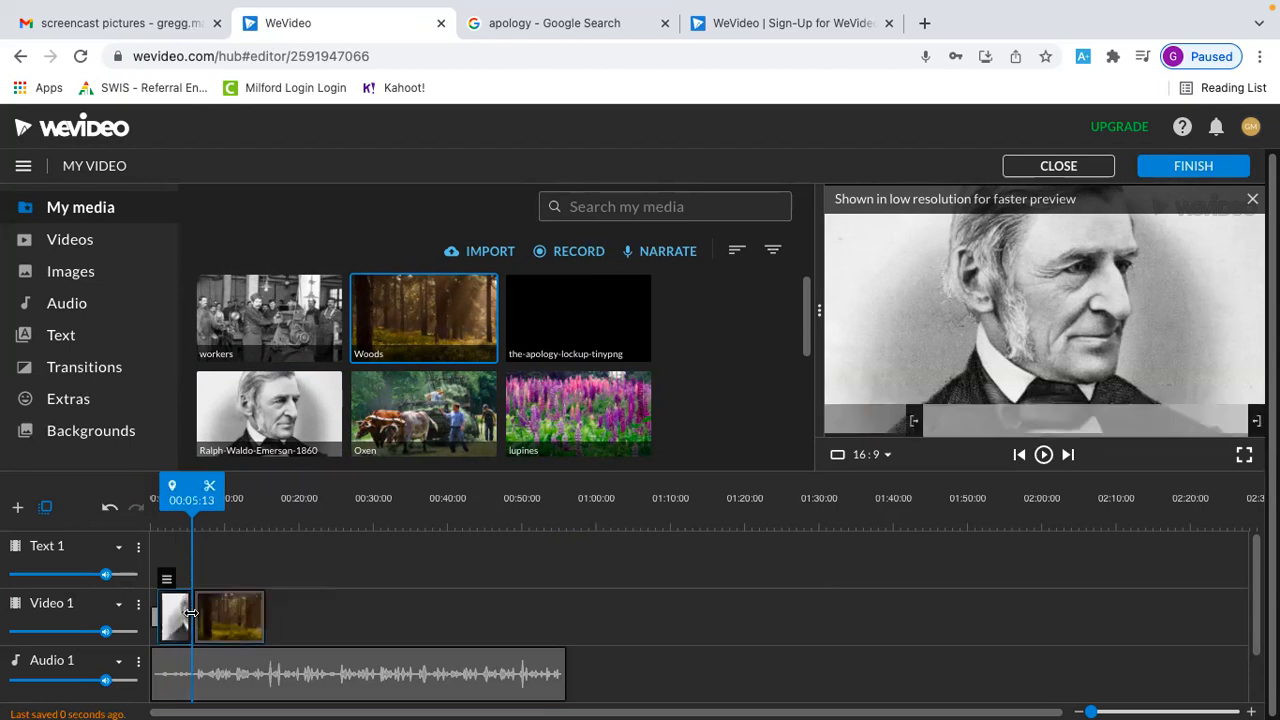
Move the Woods clip away from the portrait and add a 1 s Cross fade transition at the portrait's end
{"action": "right_click", "coordinate": [176, 612]}
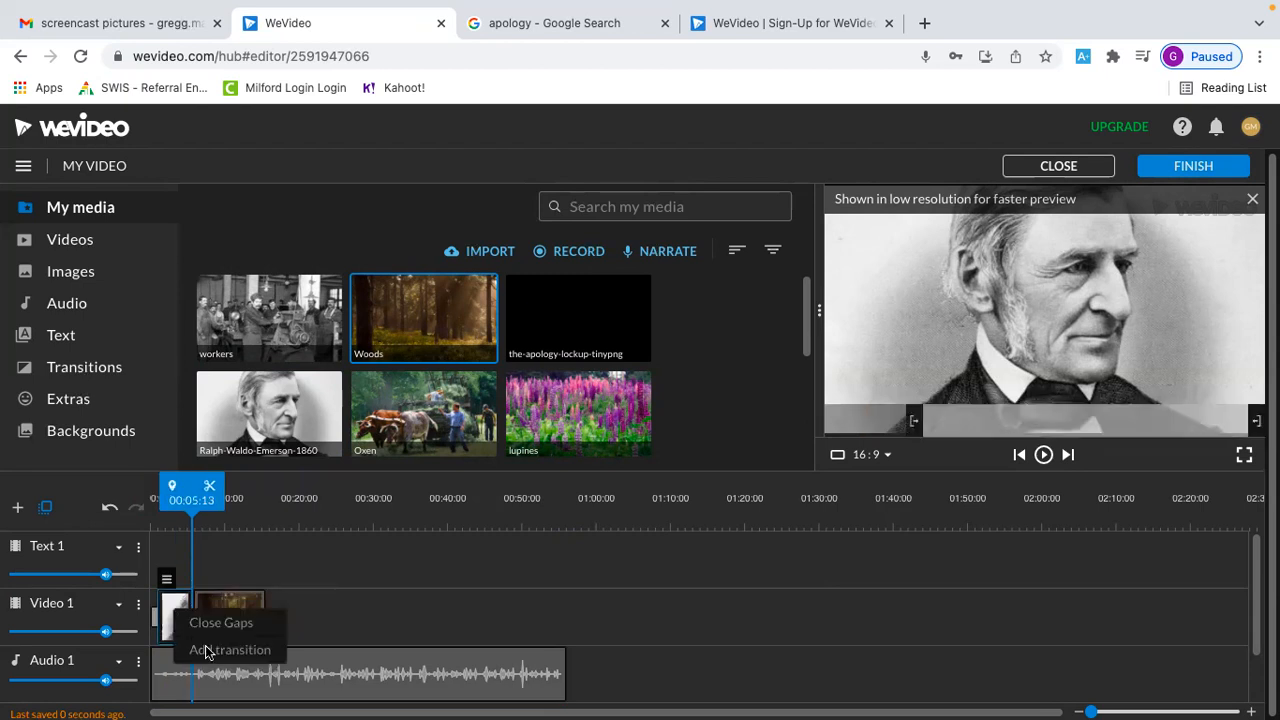
{"action": "left_click_drag", "start_coordinate": [245, 632], "coordinate": [269, 625]}
{"action": "right_click", "coordinate": [180, 625]}
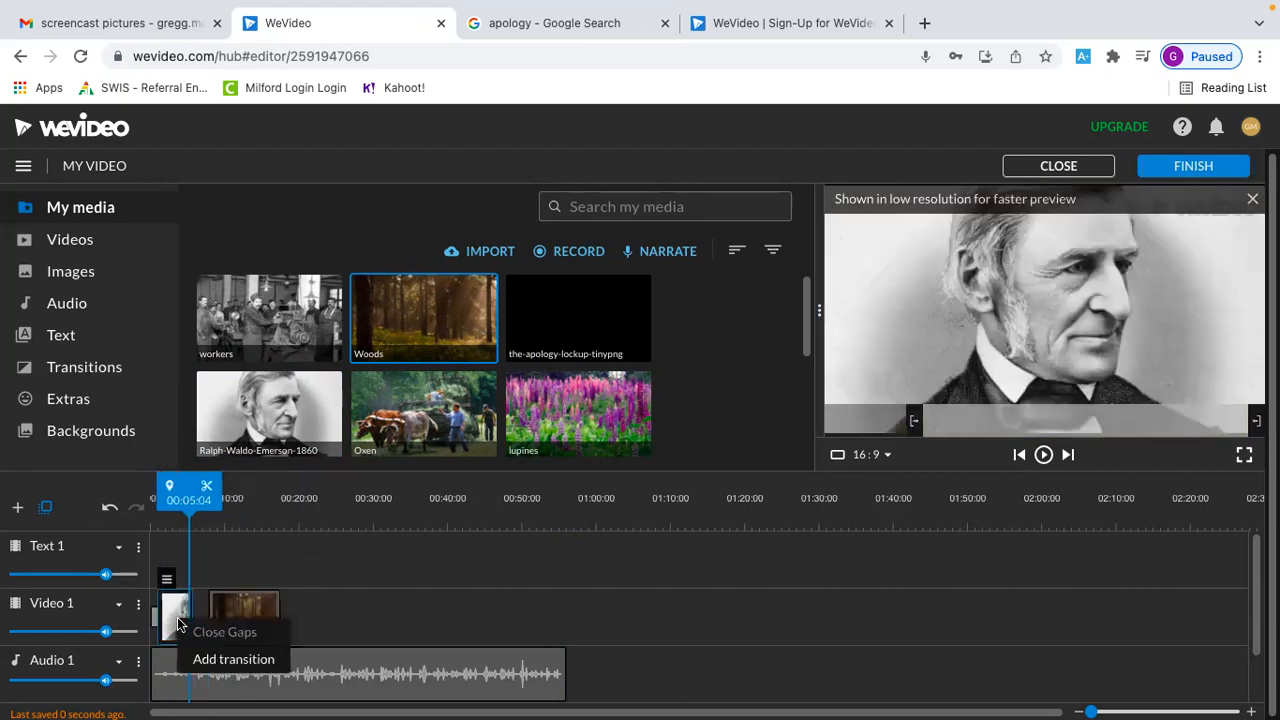
{"action": "left_click", "coordinate": [189, 658]}
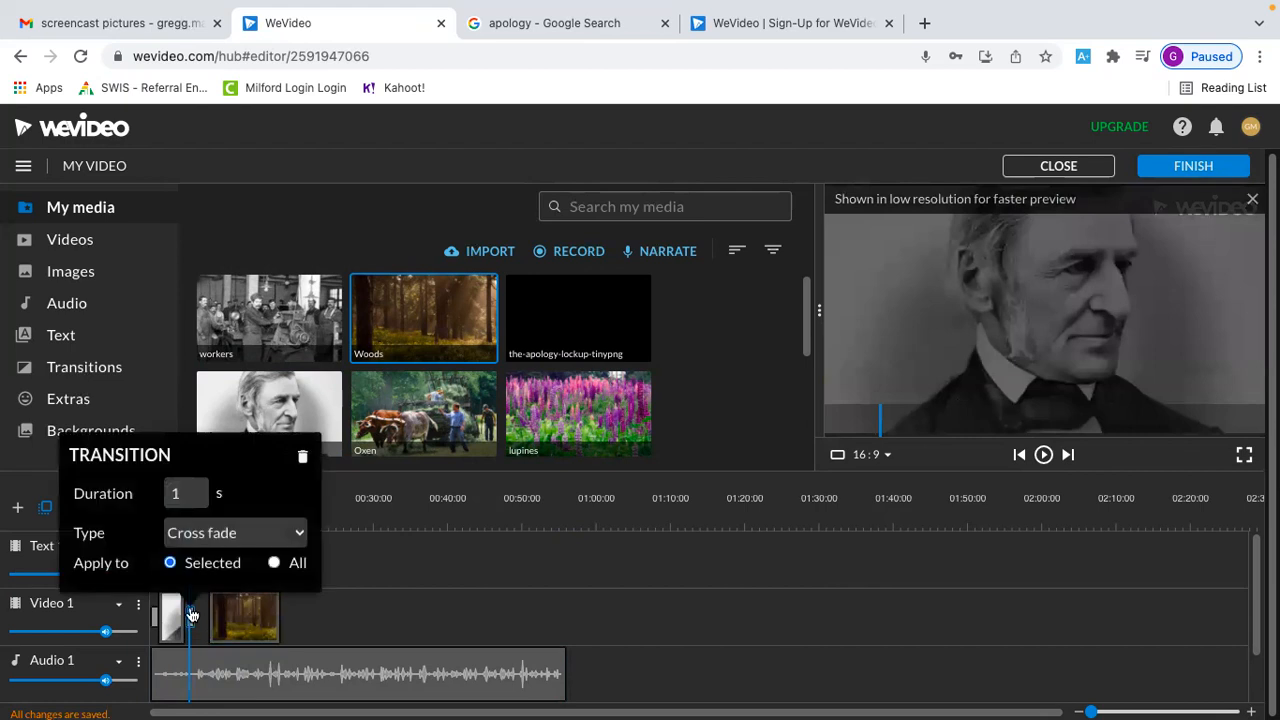
{"action": "left_click", "coordinate": [379, 553]}
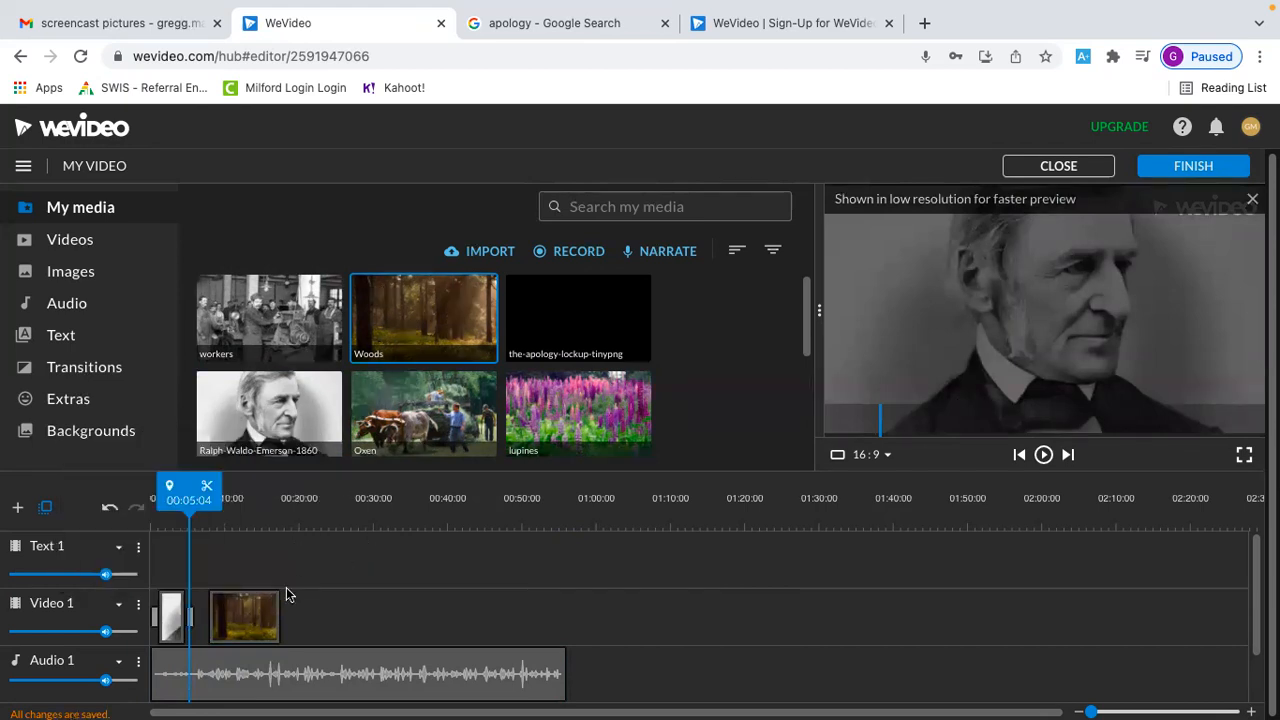
Play the timeline from the beginning to check the transitions around the Emerson portrait
{"action": "left_click_drag", "start_coordinate": [262, 615], "coordinate": [222, 622]}
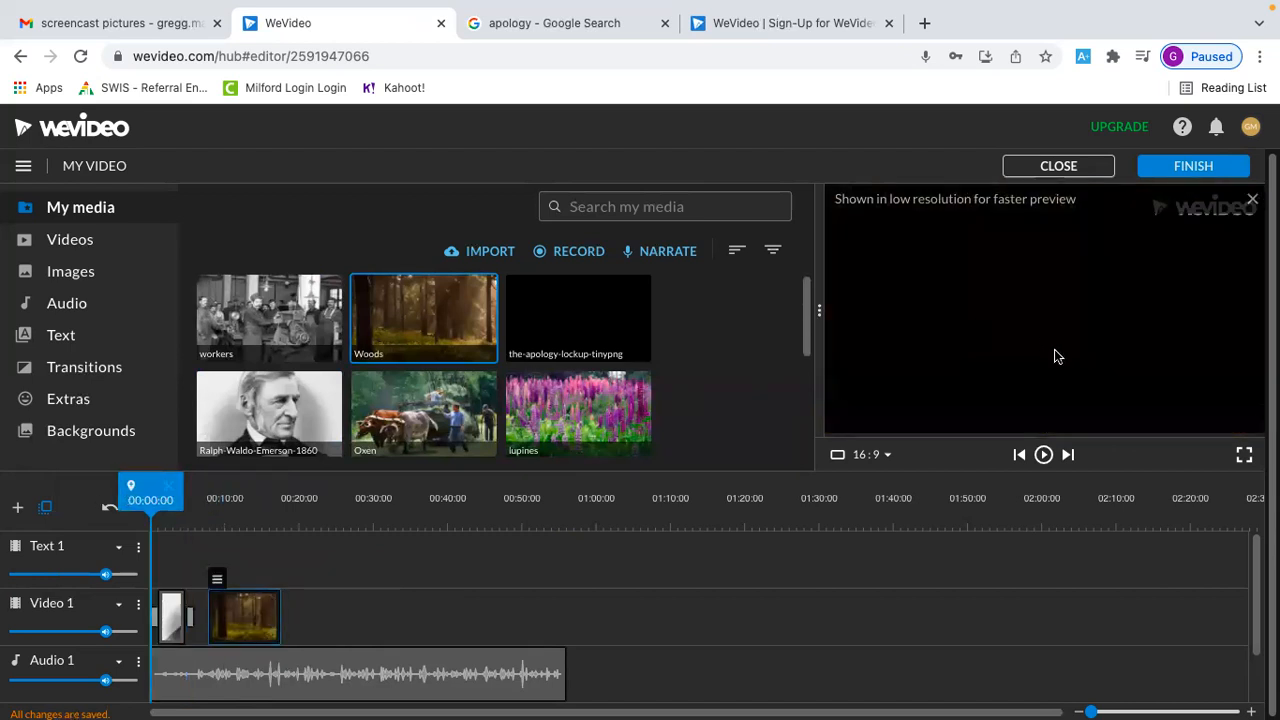
{"action": "left_click", "coordinate": [1043, 455]}
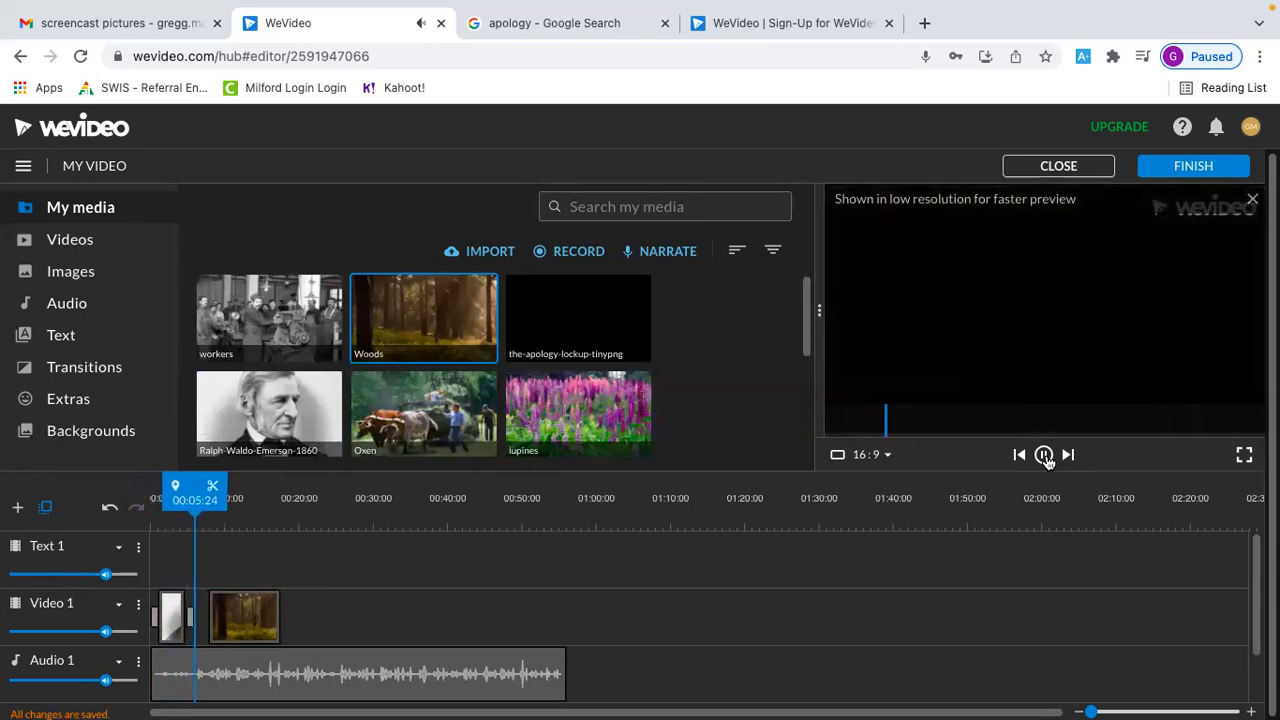
{"action": "left_click", "coordinate": [1045, 455]}
Move the Woods clip back directly after the portrait's end transition and play across the join
{"action": "left_click_drag", "start_coordinate": [257, 620], "coordinate": [223, 620]}
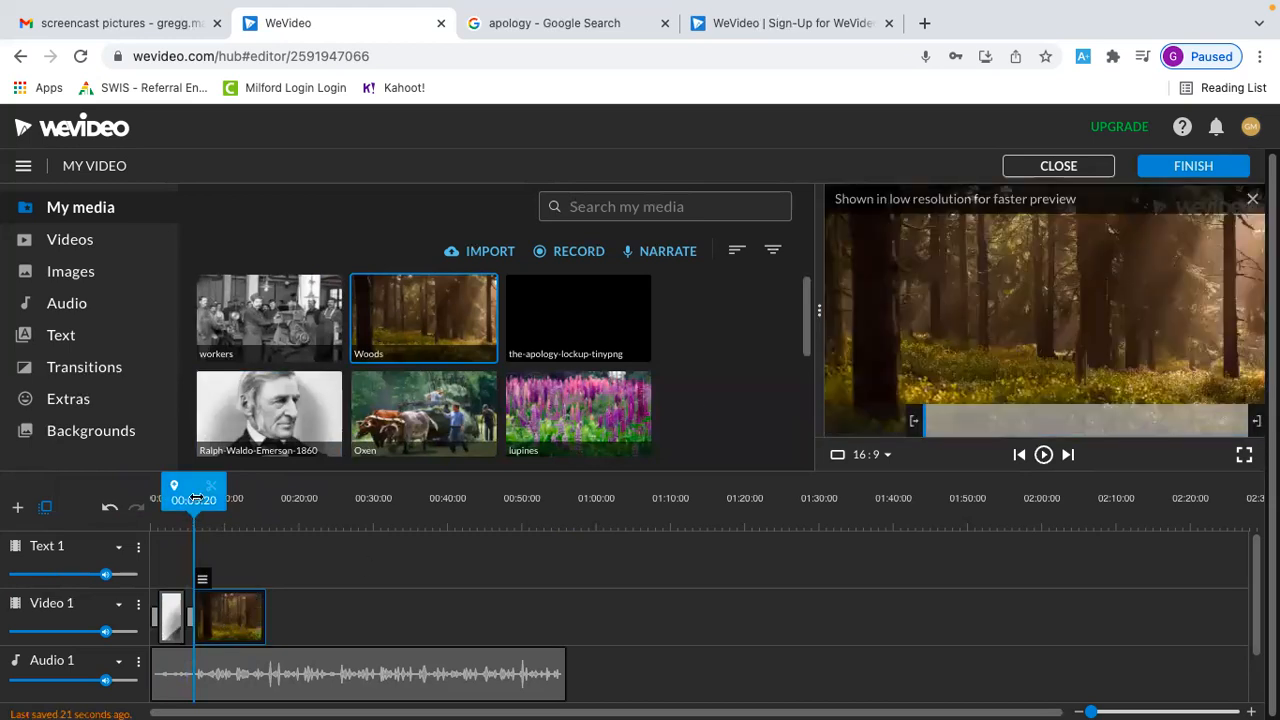
{"action": "left_click_drag", "start_coordinate": [196, 498], "coordinate": [183, 498]}
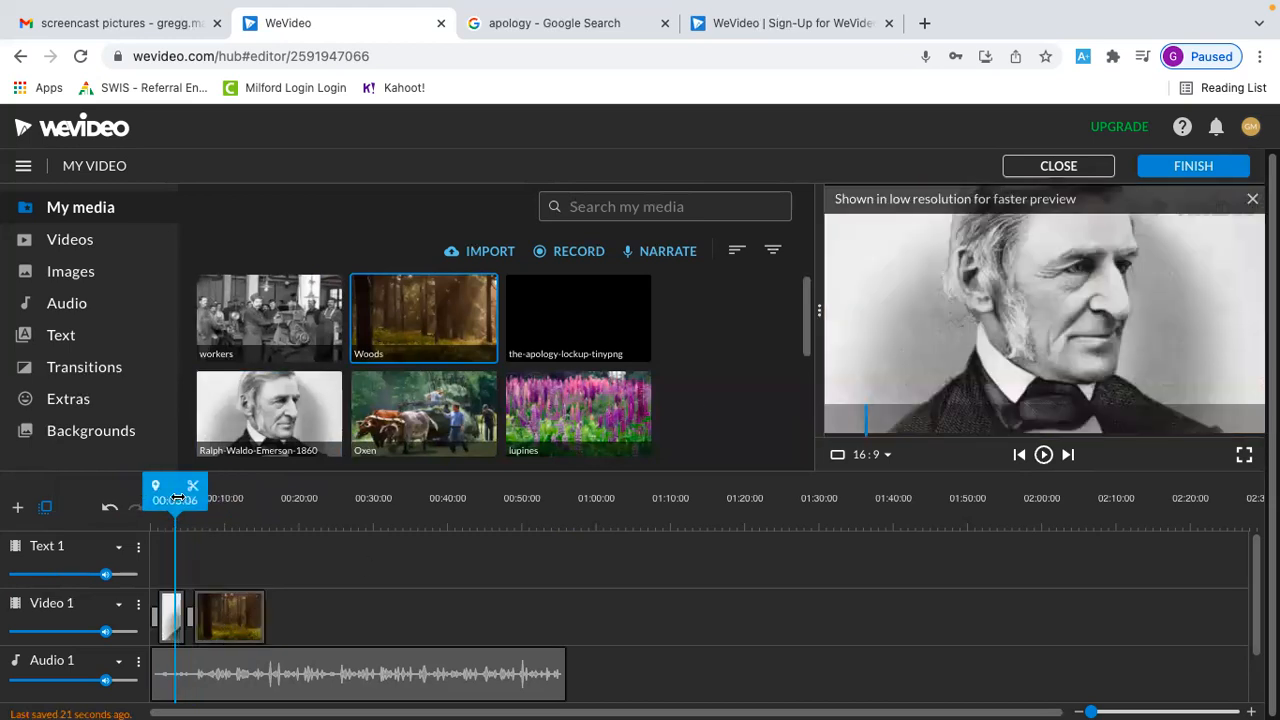
{"action": "left_click", "coordinate": [1042, 455]}
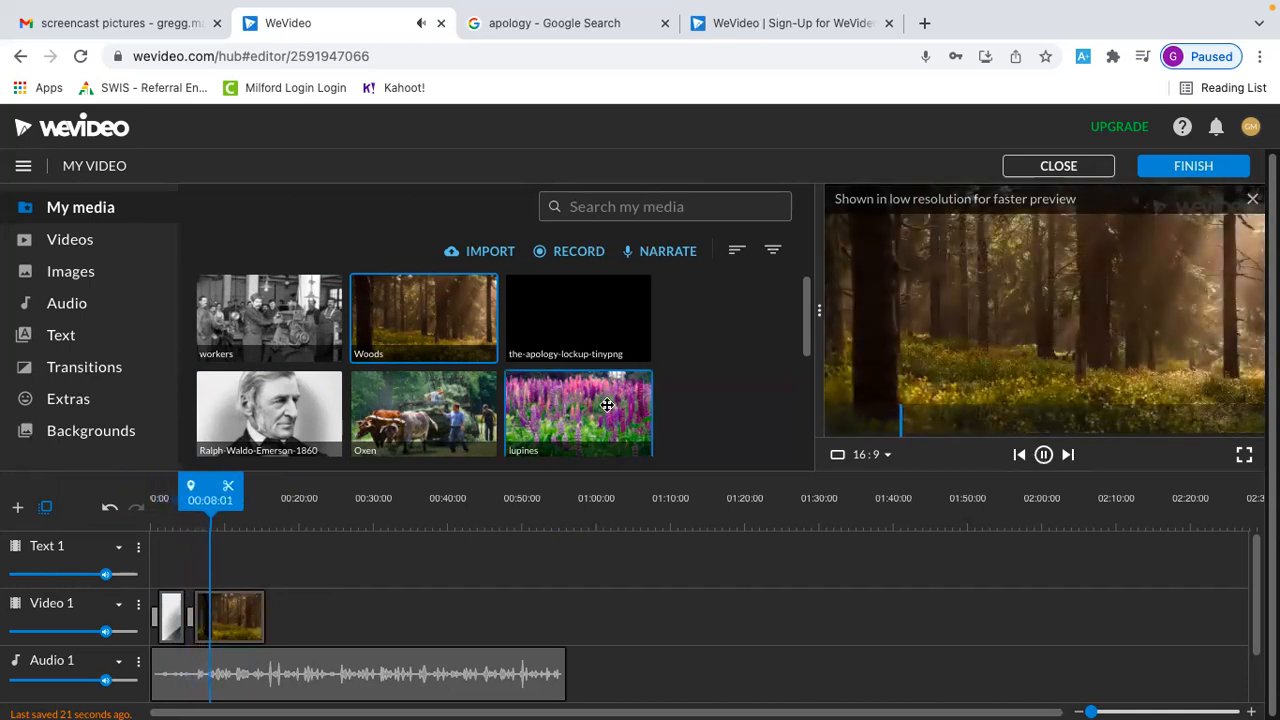
Add the brook picture directly after the Woods clip on the Video 1 track
{"action": "scroll", "coordinate": [760, 400], "scroll_direction": "down", "scroll_amount": 2}
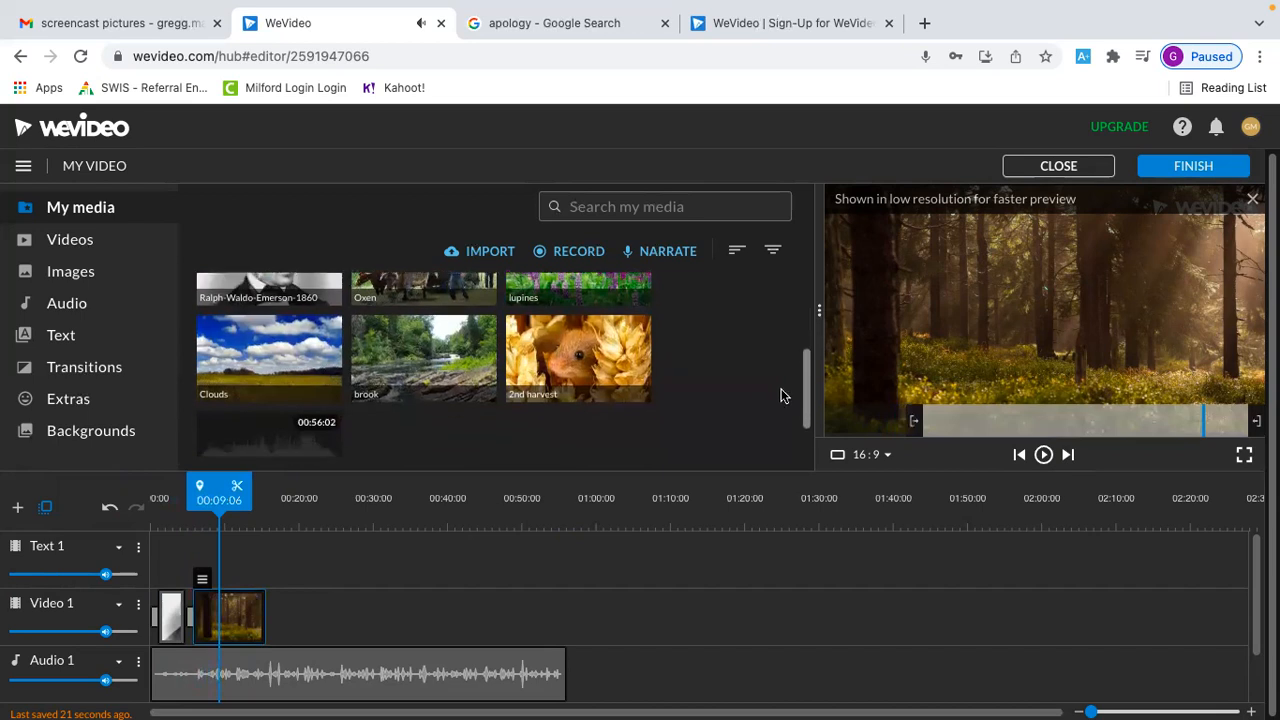
{"action": "left_click_drag", "start_coordinate": [416, 375], "coordinate": [280, 622]}
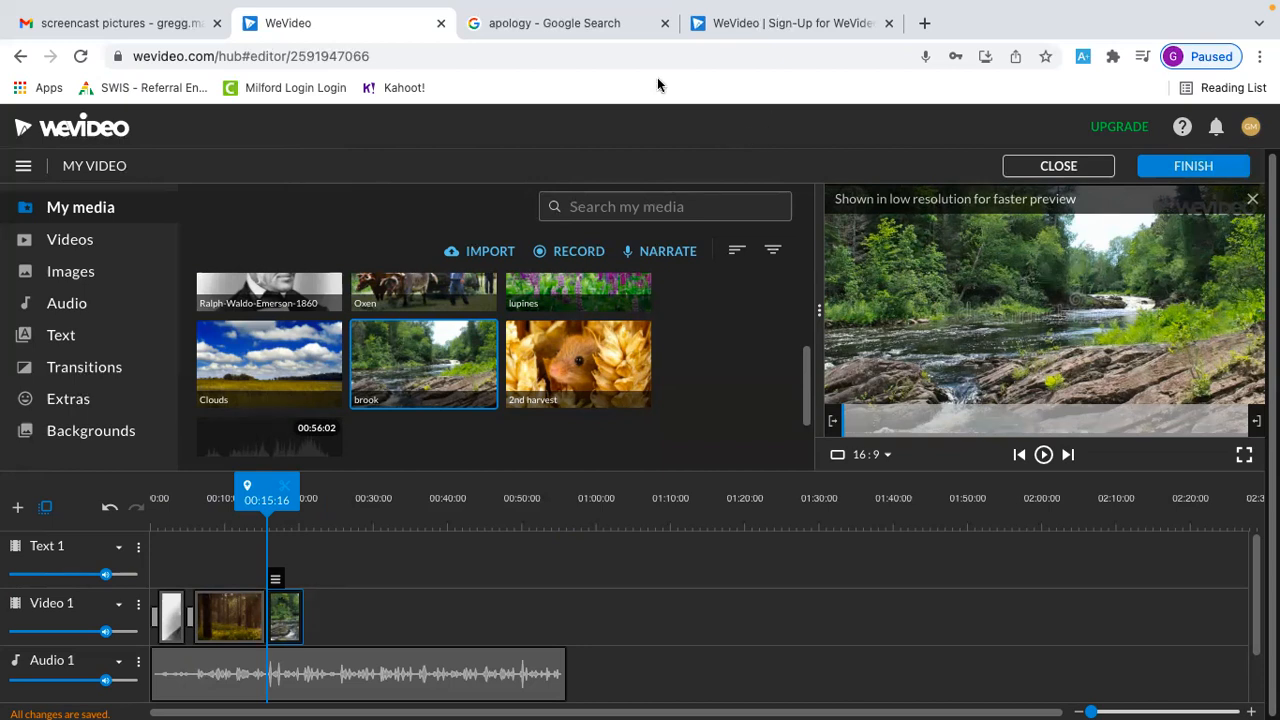
{"action": "mouse_move", "coordinate": [868, 4]}
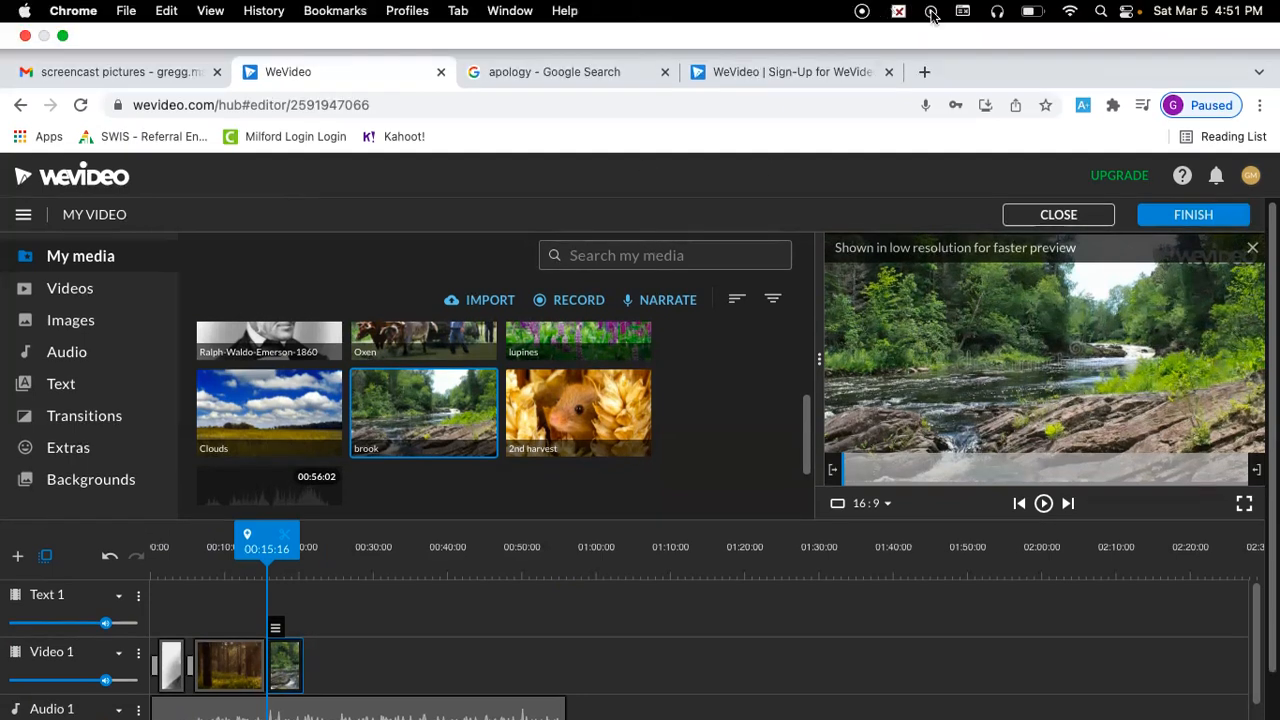